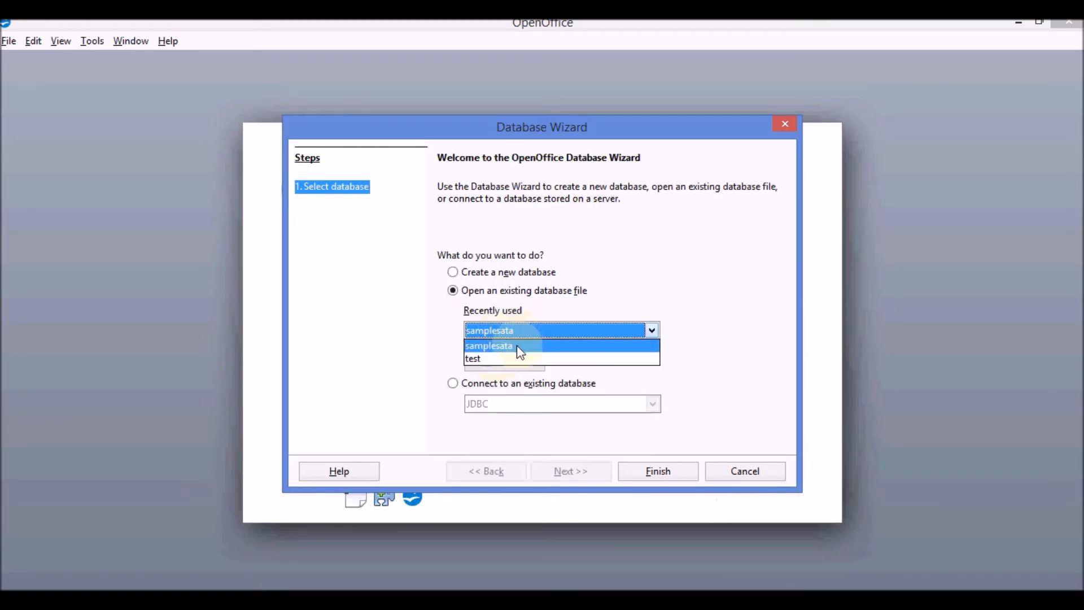
# - Open the samplesata database and launch the Table Wizard from its Tables section
pyautogui.click(520, 345)
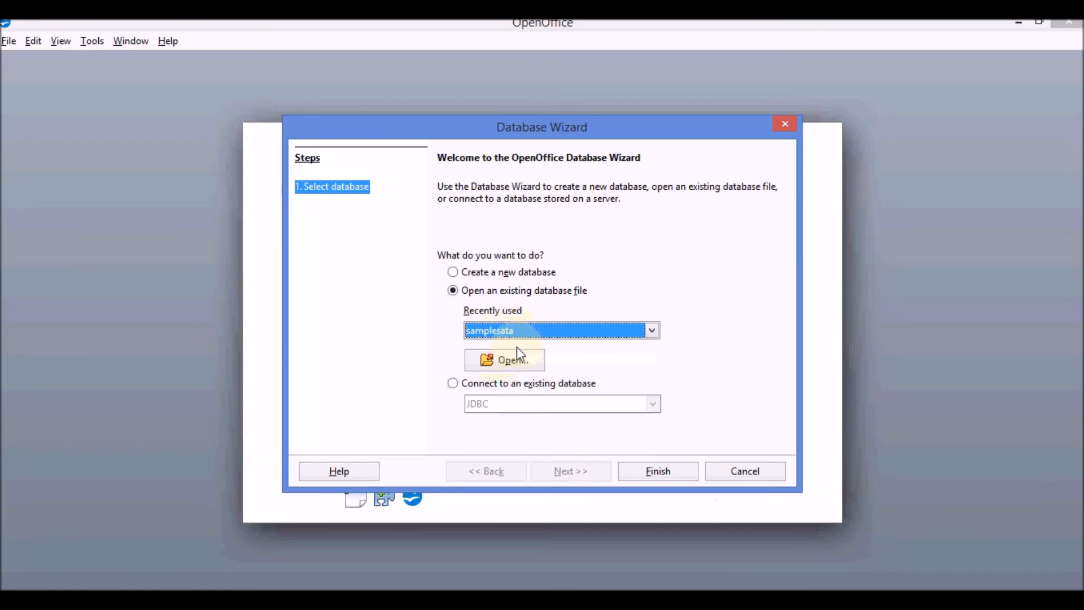
pyautogui.click(557, 335)
pyautogui.click(556, 336)
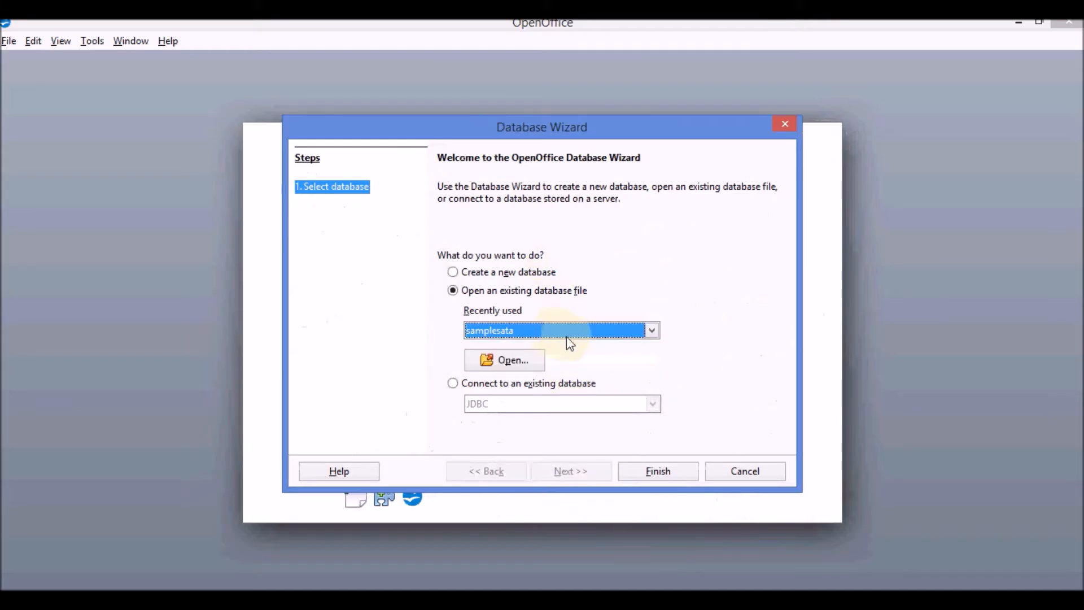
pyautogui.click(665, 474)
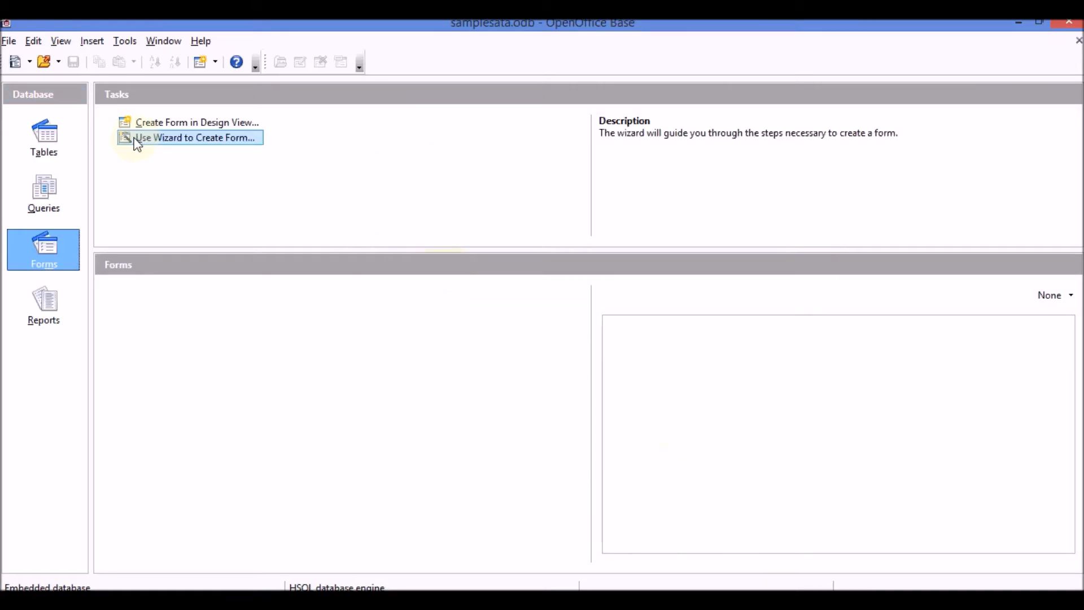
pyautogui.click(45, 141)
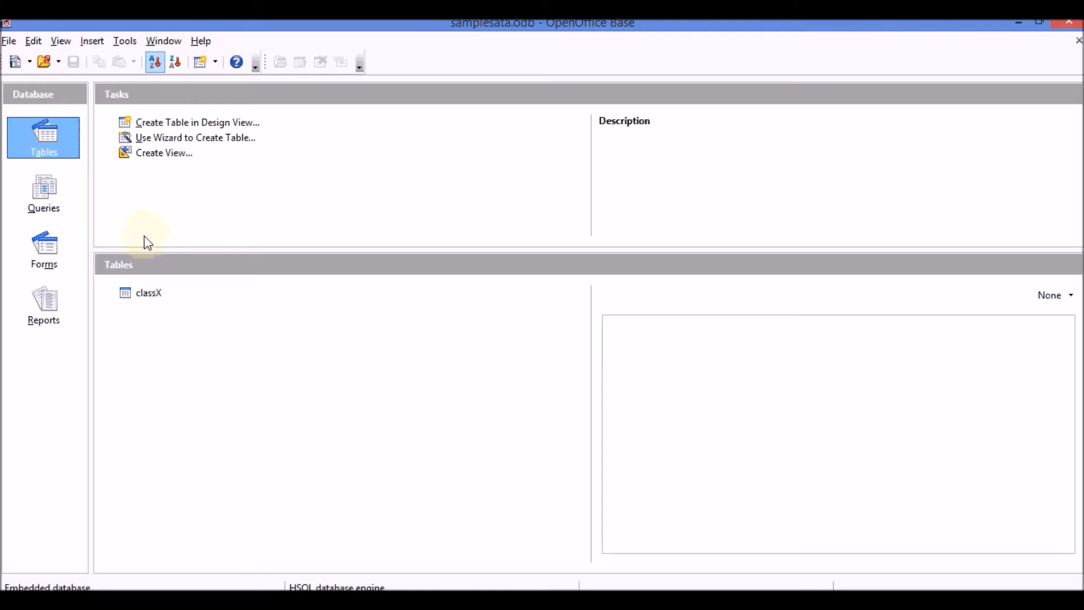
pyautogui.click(194, 138)
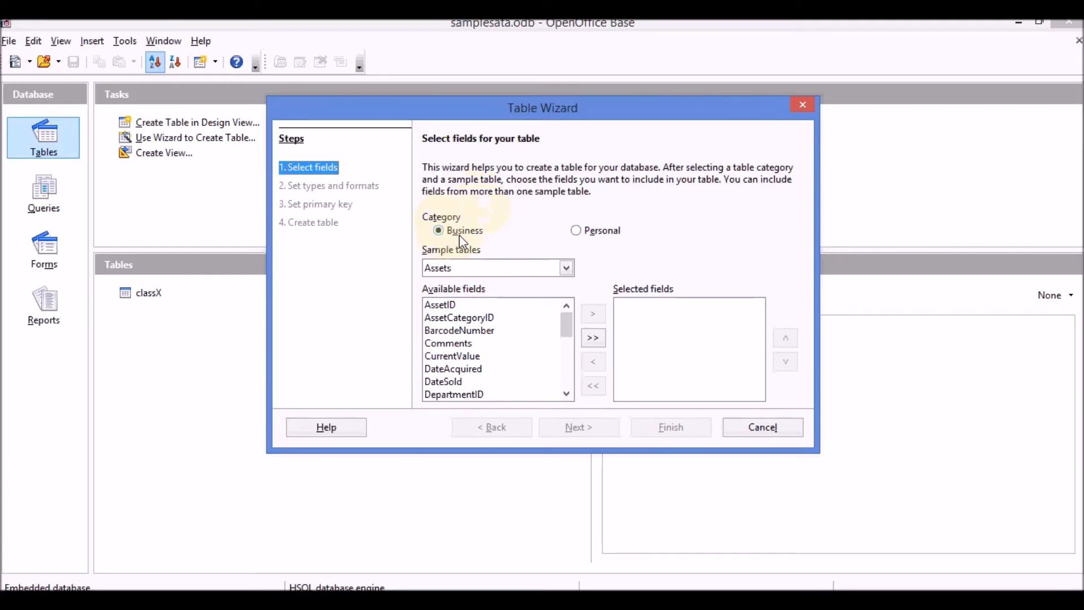
# - Switch the Table Wizard to the Personal category and open the Sample tables list
pyautogui.click(578, 232)
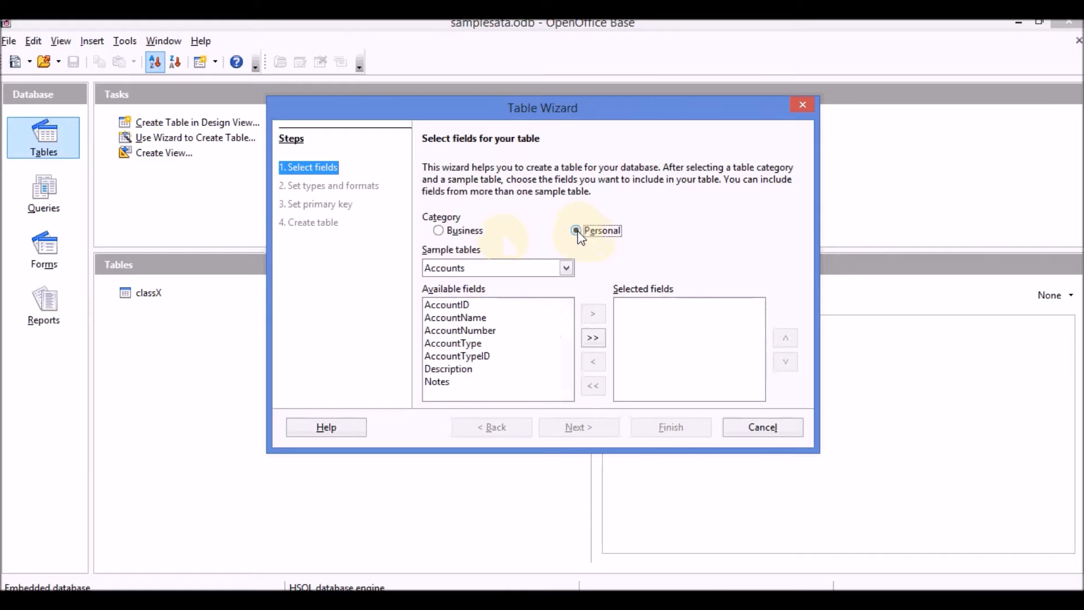
pyautogui.click(566, 268)
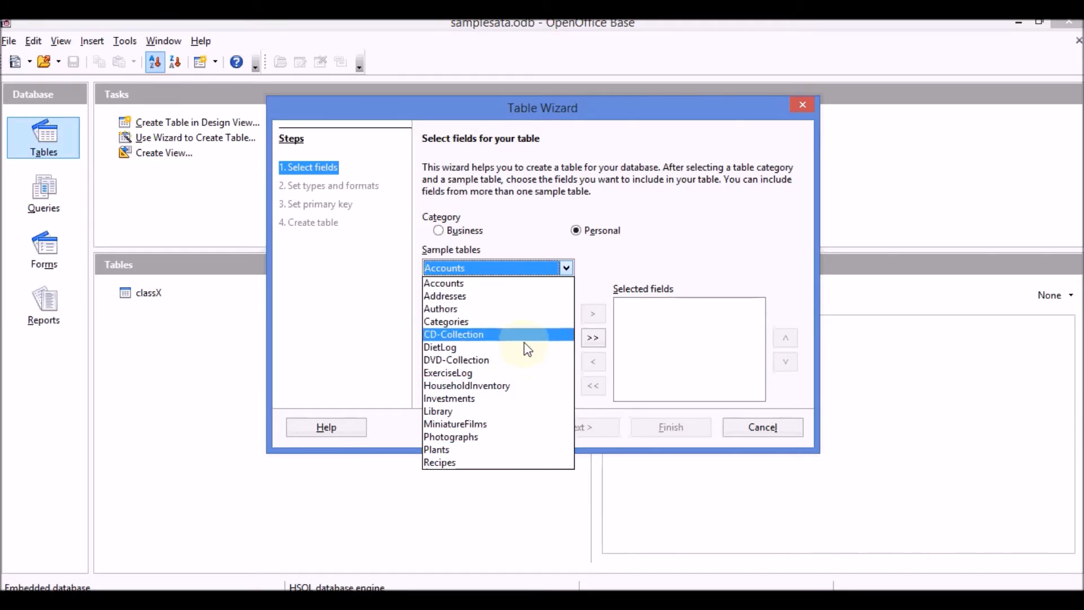
# - Choose the Addresses sample table and add ChildrenNames to the selected fields
pyautogui.click(523, 297)
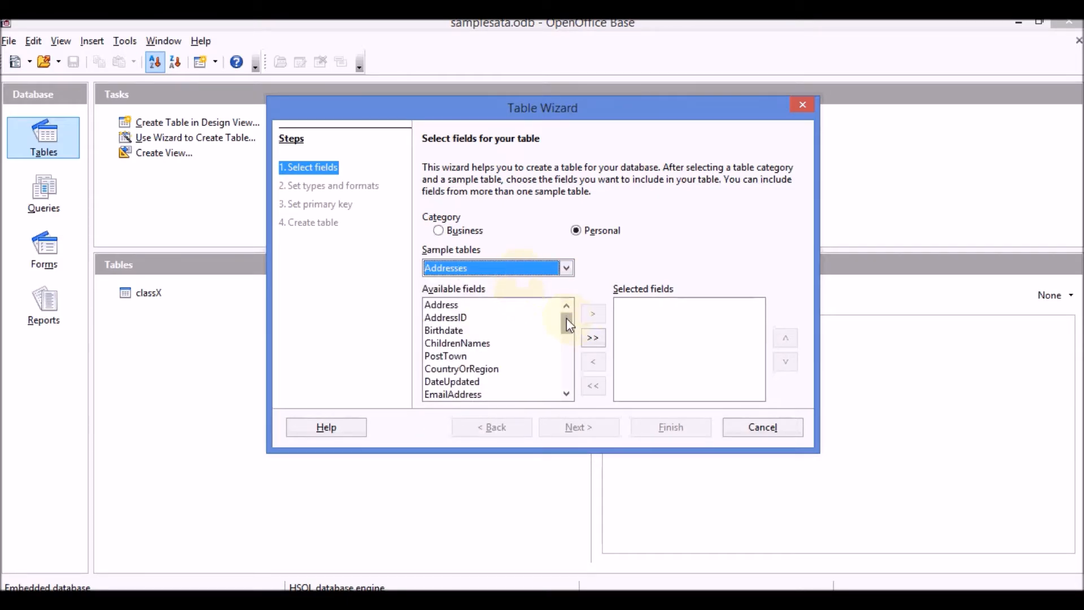
pyautogui.moveTo(567, 322)
pyautogui.mouseDown()
pyautogui.moveTo(567, 377)
pyautogui.moveTo(568, 316)
pyautogui.mouseUp()
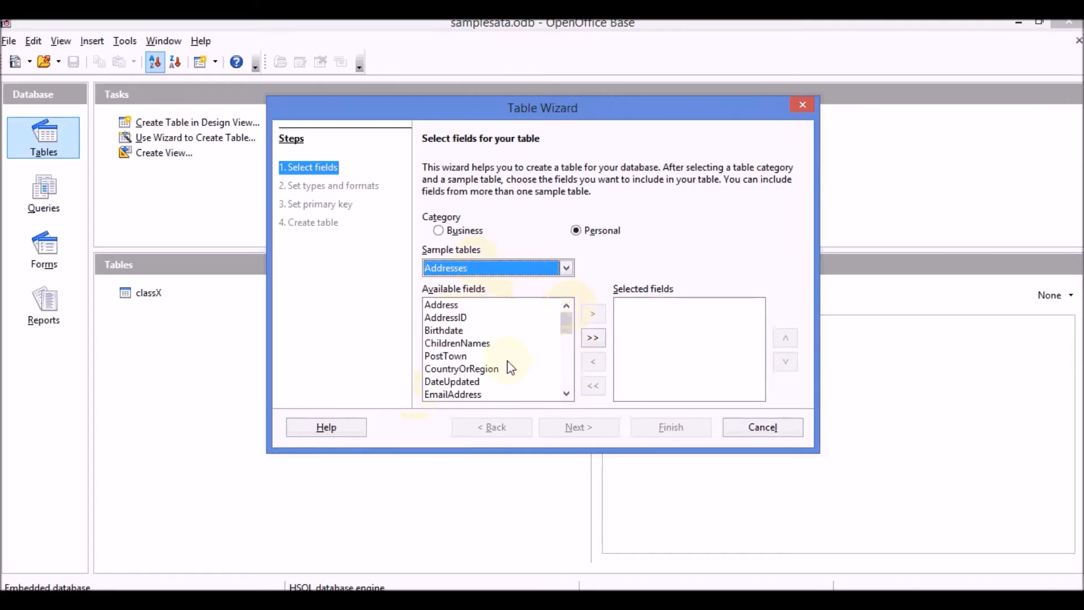
pyautogui.scroll(-5, 531, 353)
pyautogui.scroll(4, 566, 318)
pyautogui.scroll(1, 567, 317)
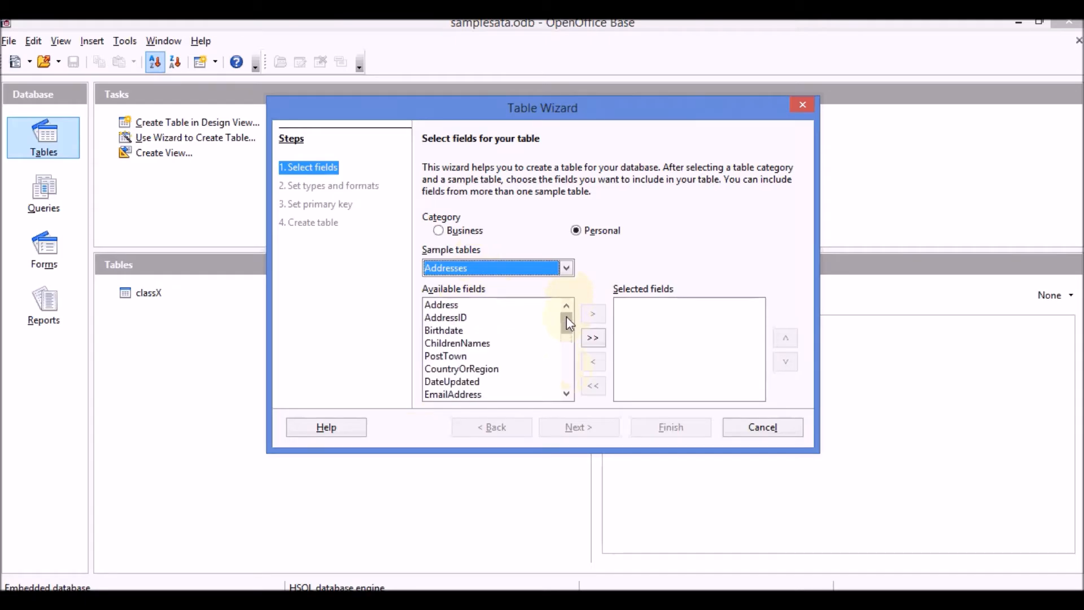
pyautogui.click(457, 343)
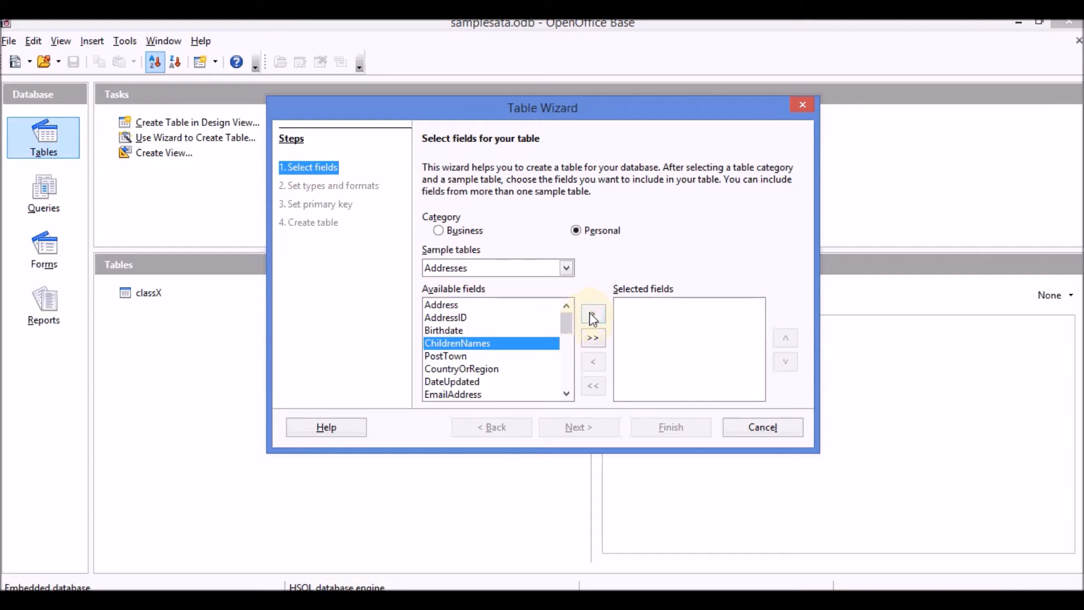
pyautogui.click(593, 315)
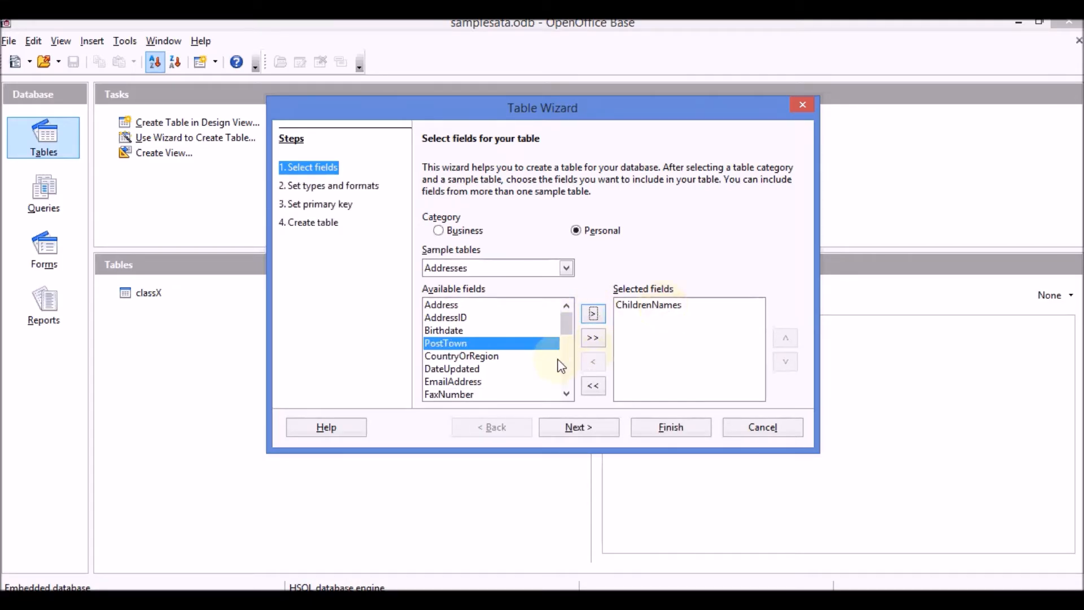
# - Add MobileNumber, County and Postcode to the selected fields
pyautogui.click(566, 393)
pyautogui.click(567, 393)
pyautogui.click(566, 394)
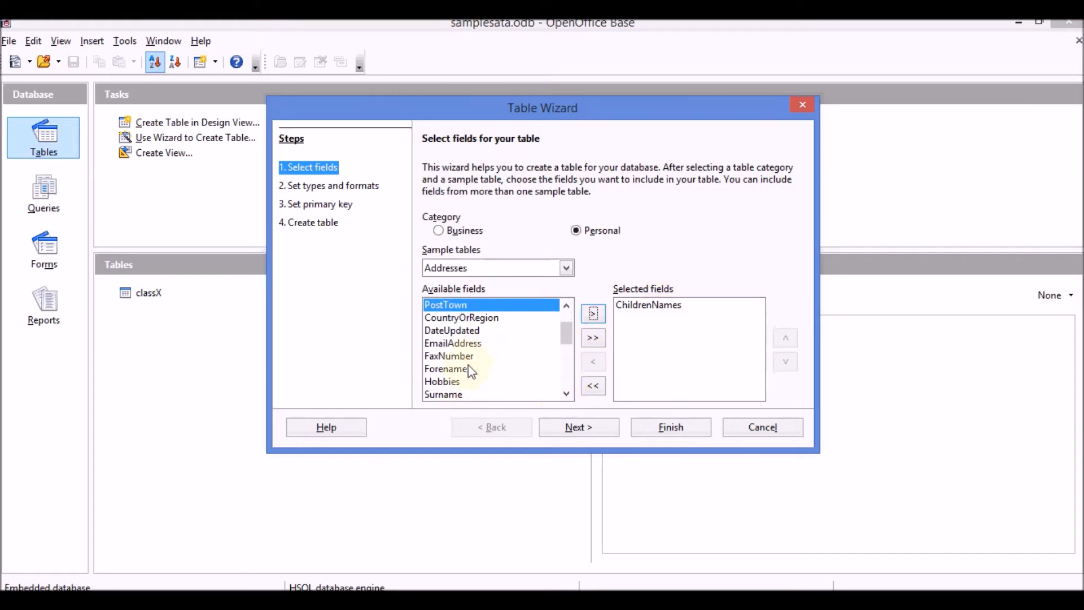
pyautogui.click(566, 394)
pyautogui.click(567, 393)
pyautogui.click(477, 382)
pyautogui.click(595, 316)
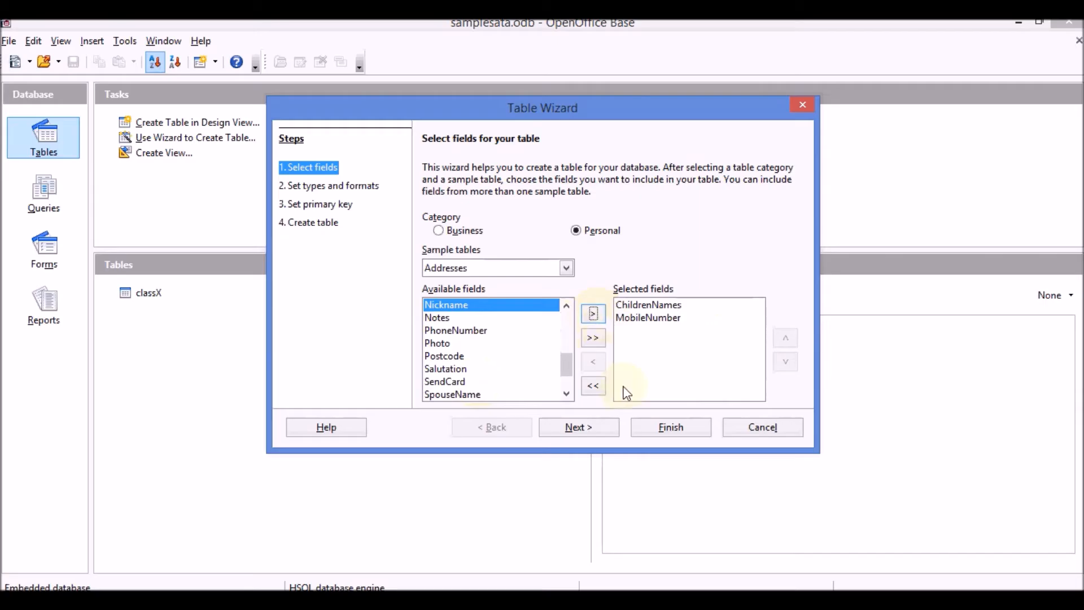
pyautogui.click(567, 394)
pyautogui.click(566, 394)
pyautogui.click(441, 383)
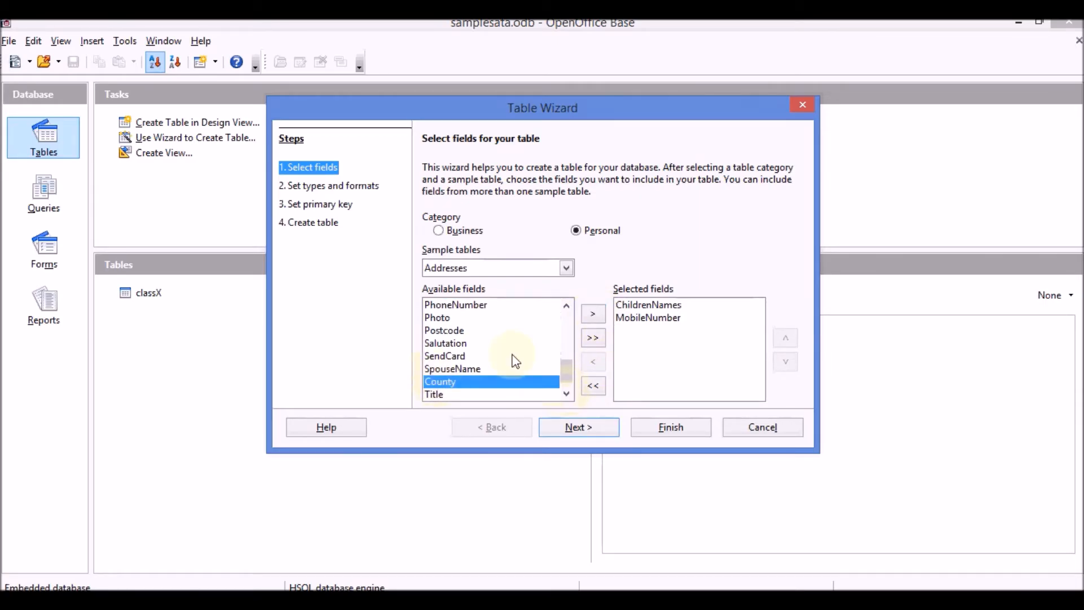
pyautogui.click(593, 314)
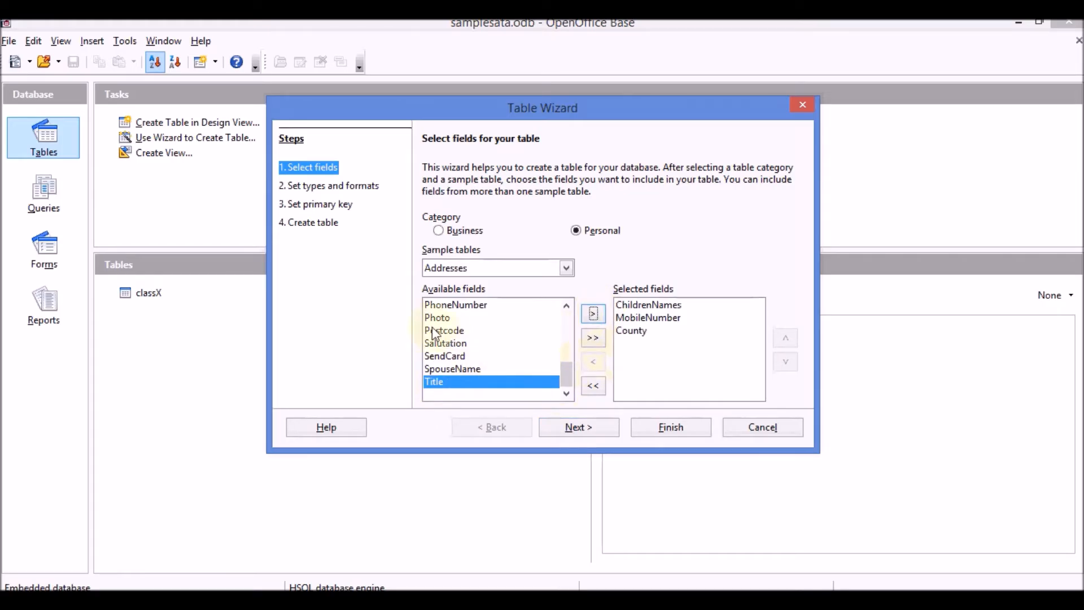
pyautogui.click(449, 334)
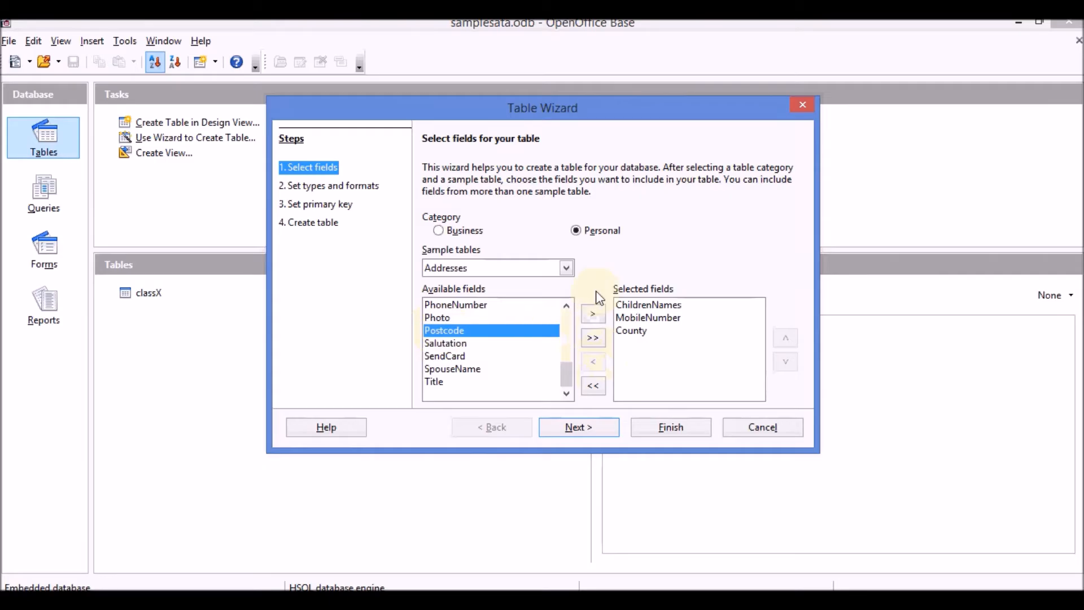
pyautogui.click(594, 314)
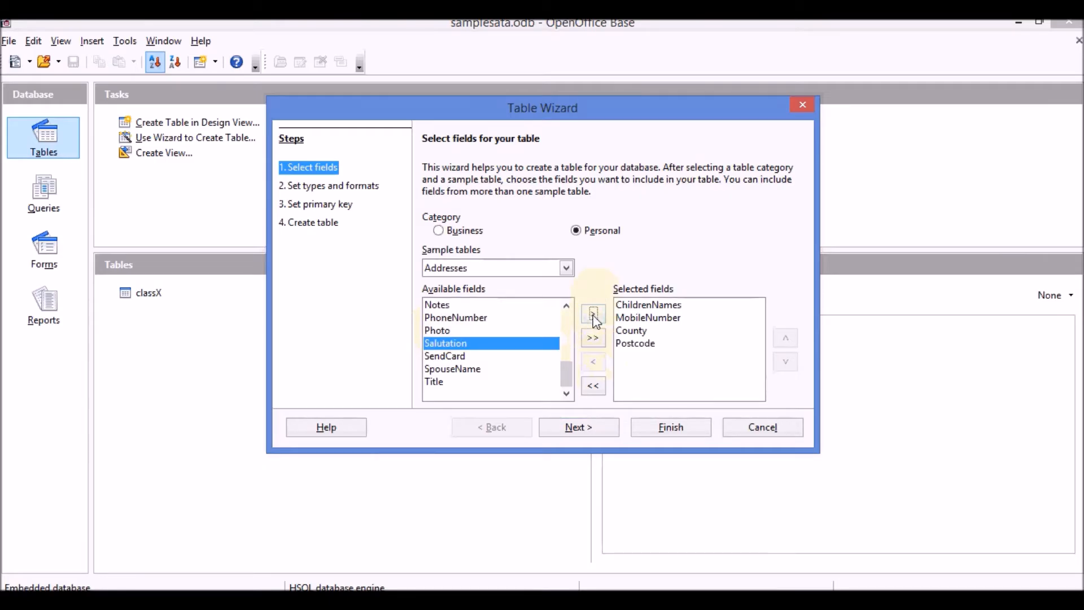
# - Remove Postcode, keeping ChildrenNames, MobileNumber and County, and proceed to Set types and formats
pyautogui.click(647, 344)
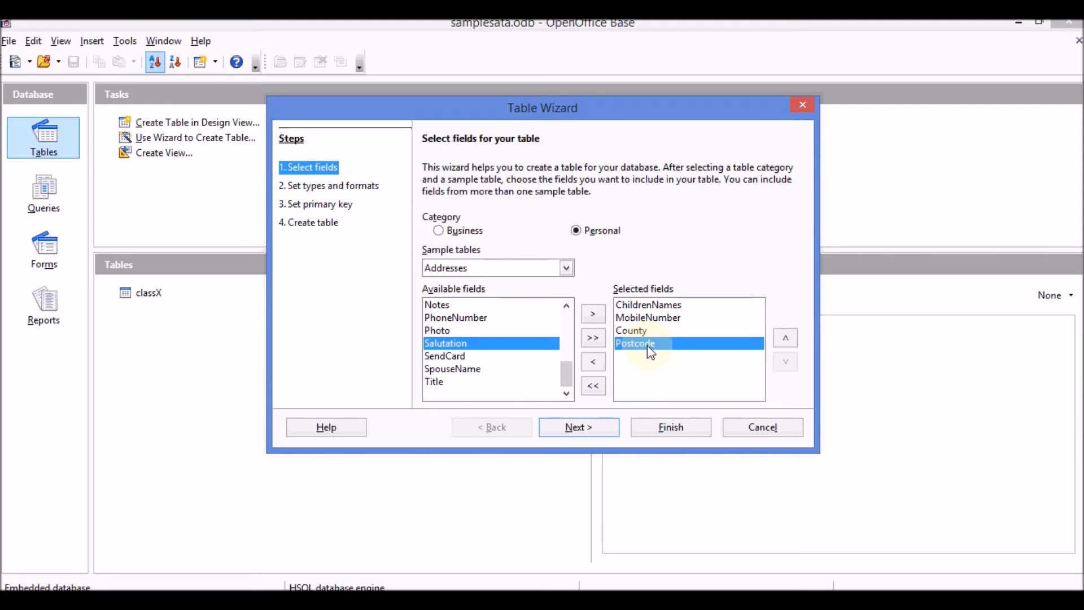
pyautogui.click(594, 364)
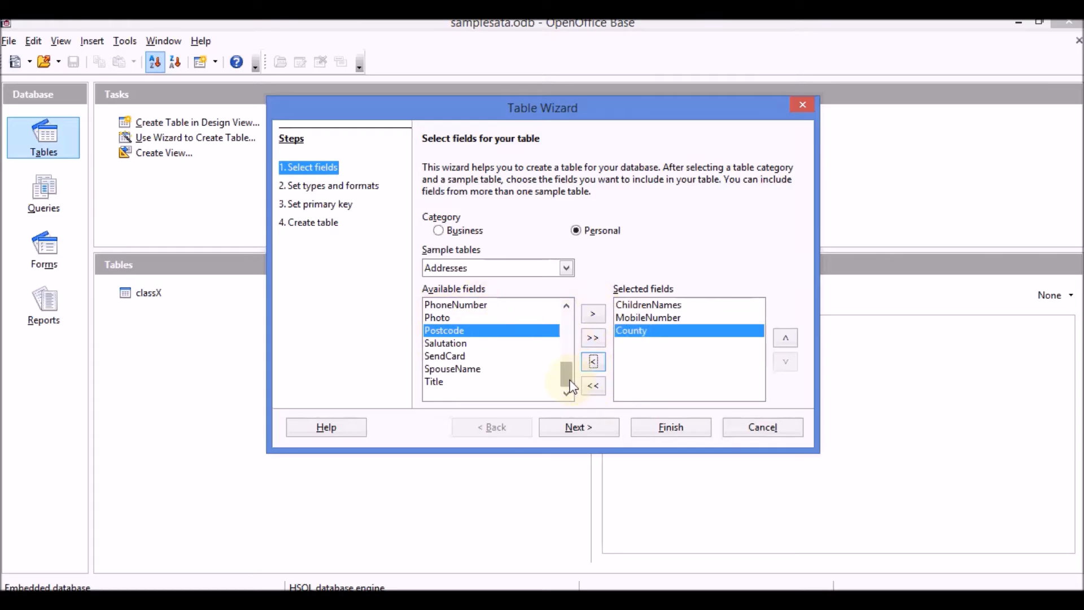
pyautogui.moveTo(567, 374); pyautogui.dragTo(568, 299)
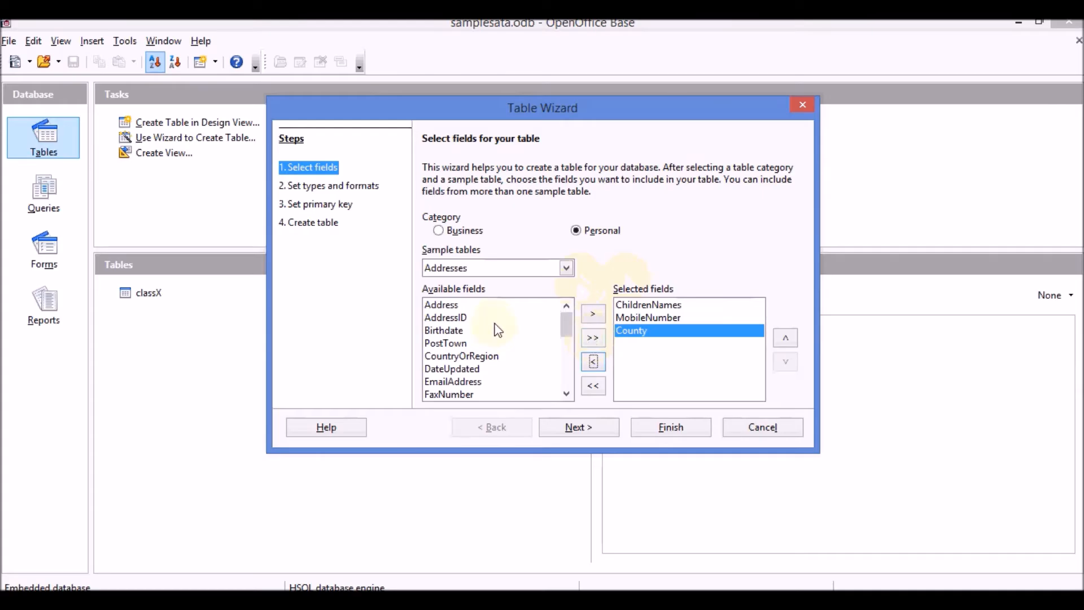
pyautogui.moveTo(567, 324)
pyautogui.mouseDown()
pyautogui.moveTo(564, 365)
pyautogui.moveTo(553, 310)
pyautogui.mouseUp()
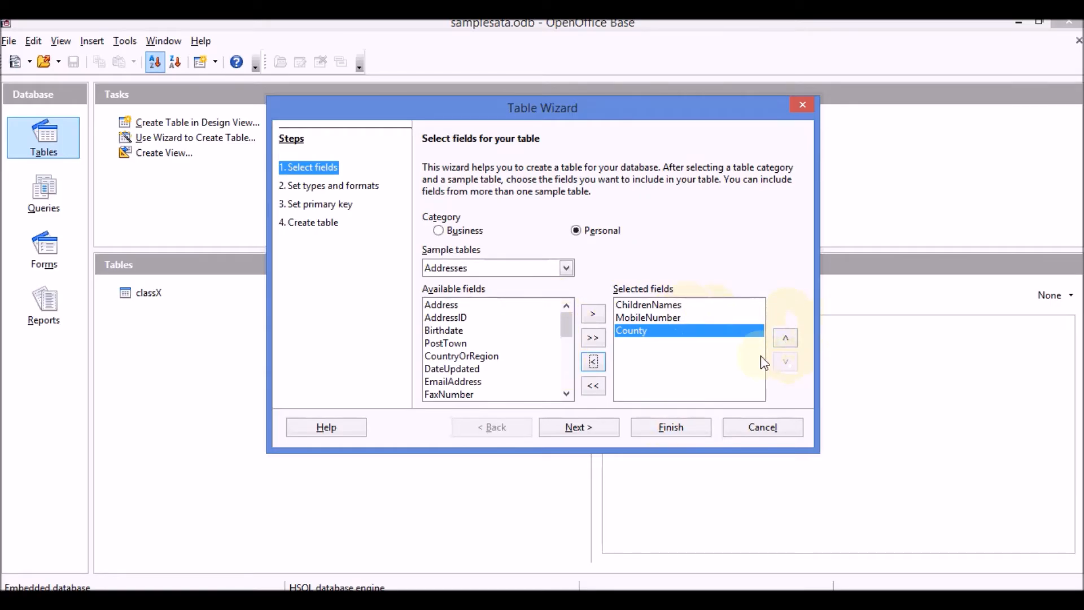
pyautogui.click(660, 305)
pyautogui.click(666, 318)
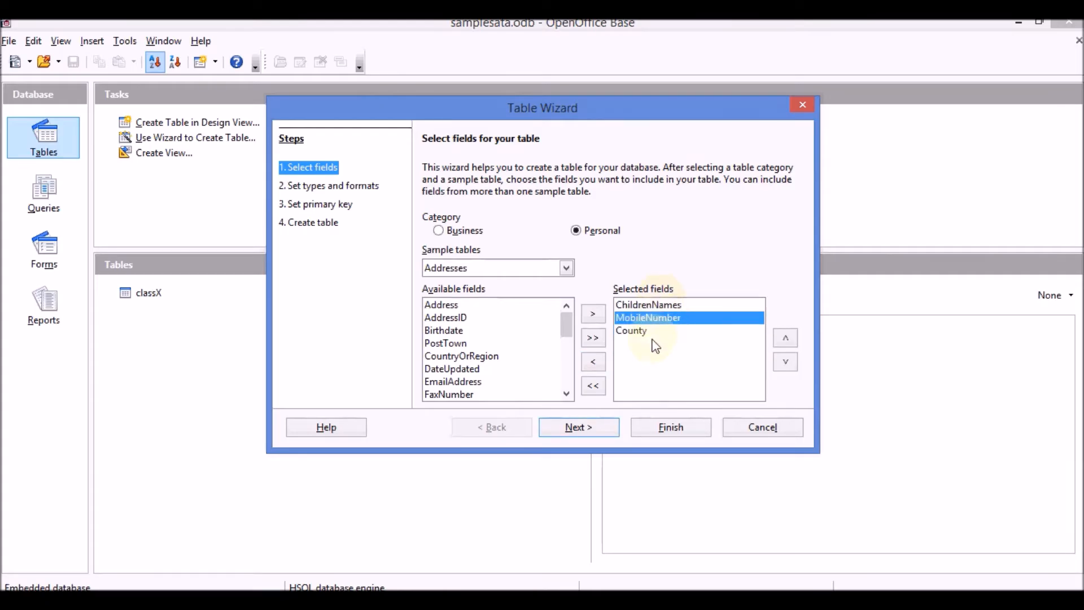
pyautogui.click(651, 332)
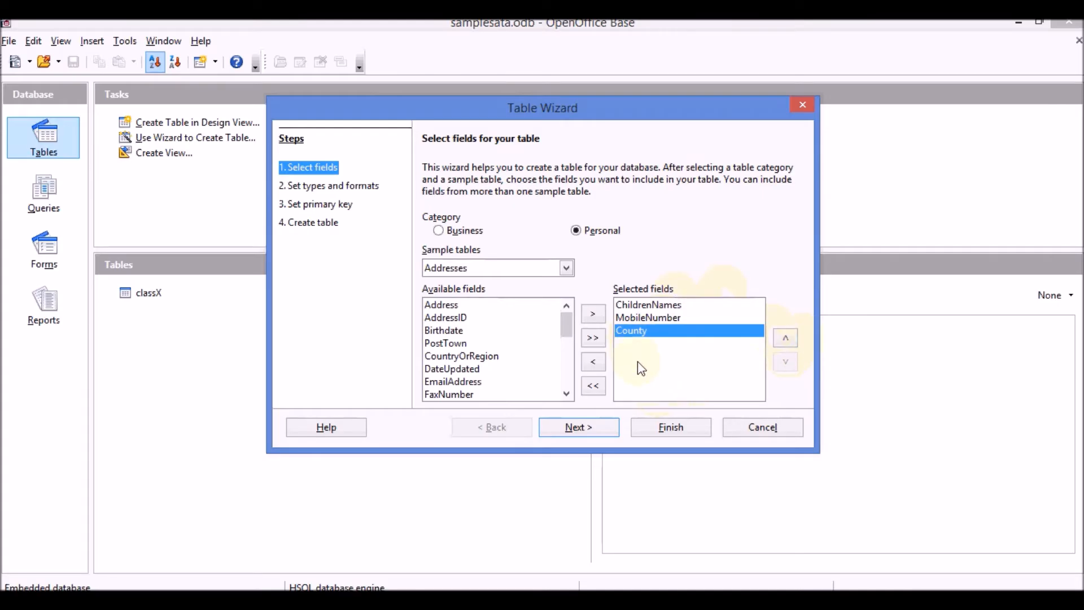
pyautogui.click(581, 431)
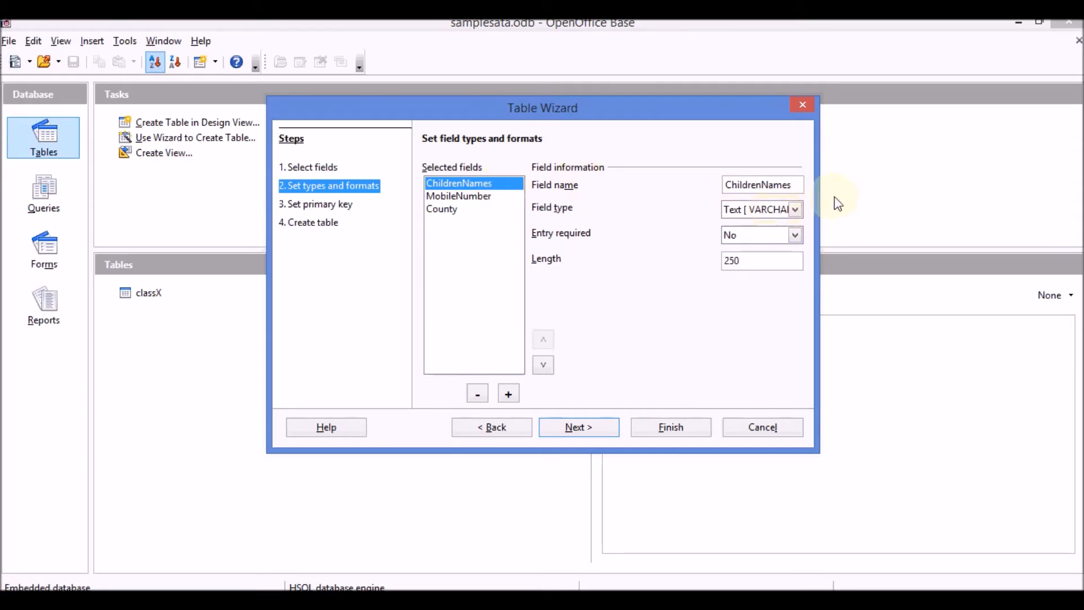
# - Keep ChildrenNames as a Text field and check its length
pyautogui.click(796, 210)
pyautogui.click(797, 210)
pyautogui.click(797, 210)
pyautogui.click(798, 210)
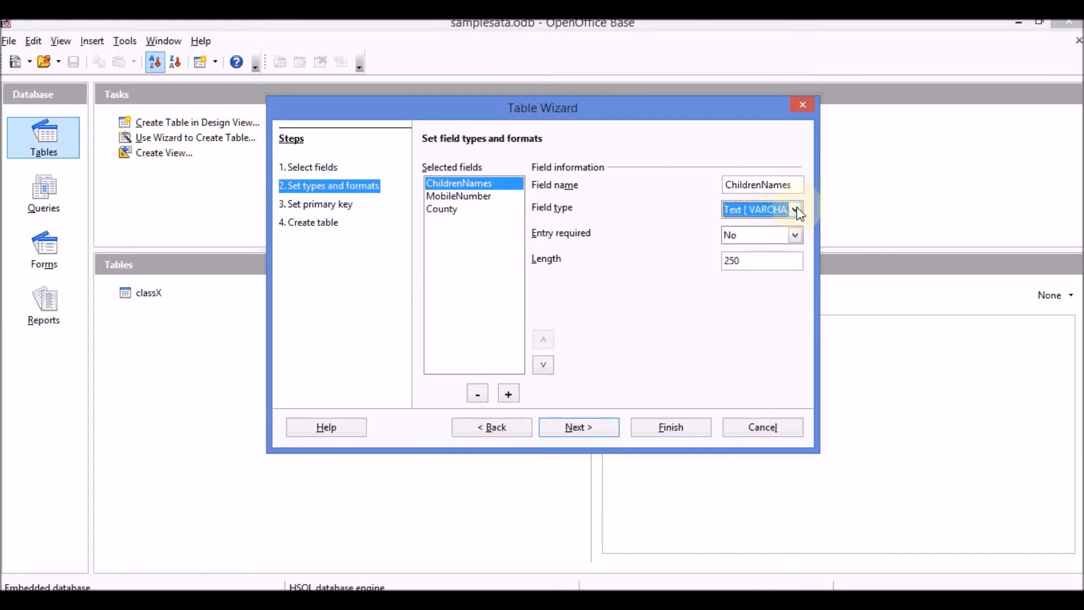
pyautogui.click(742, 259)
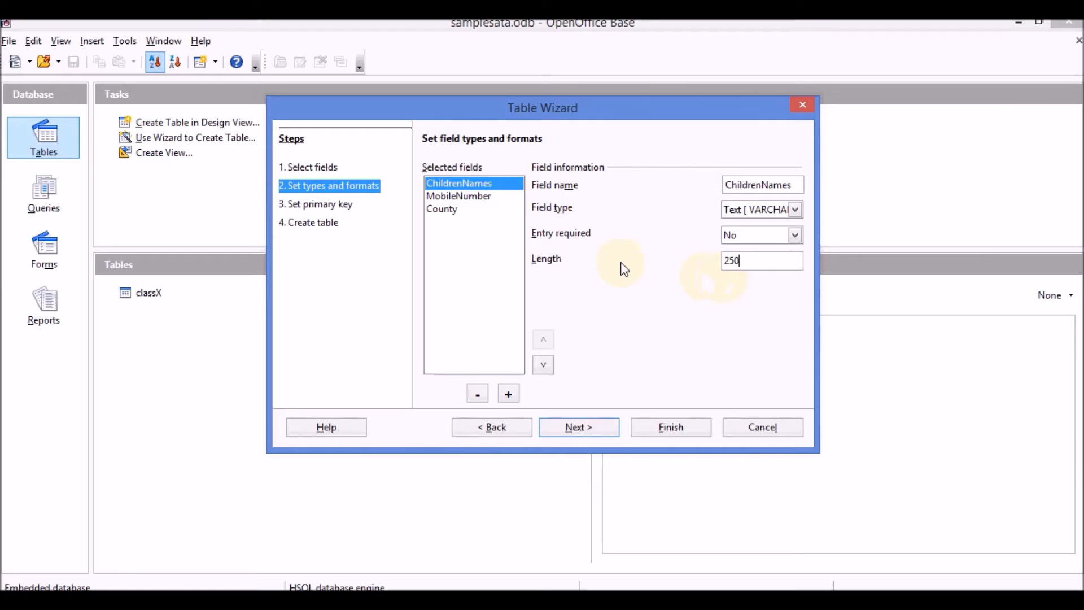
# - Make MobileNumber a Number [NUMERIC] field with length 10, leave County as text
pyautogui.click(461, 196)
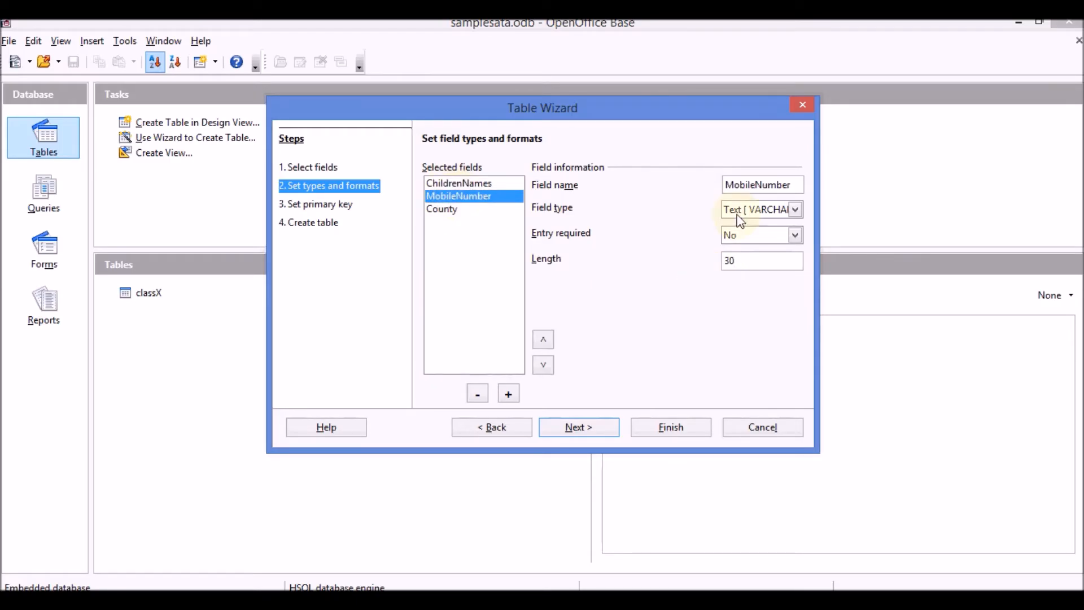
pyautogui.click(739, 261)
pyautogui.press('BackSpace')
pyautogui.write('10')
pyautogui.click(795, 210)
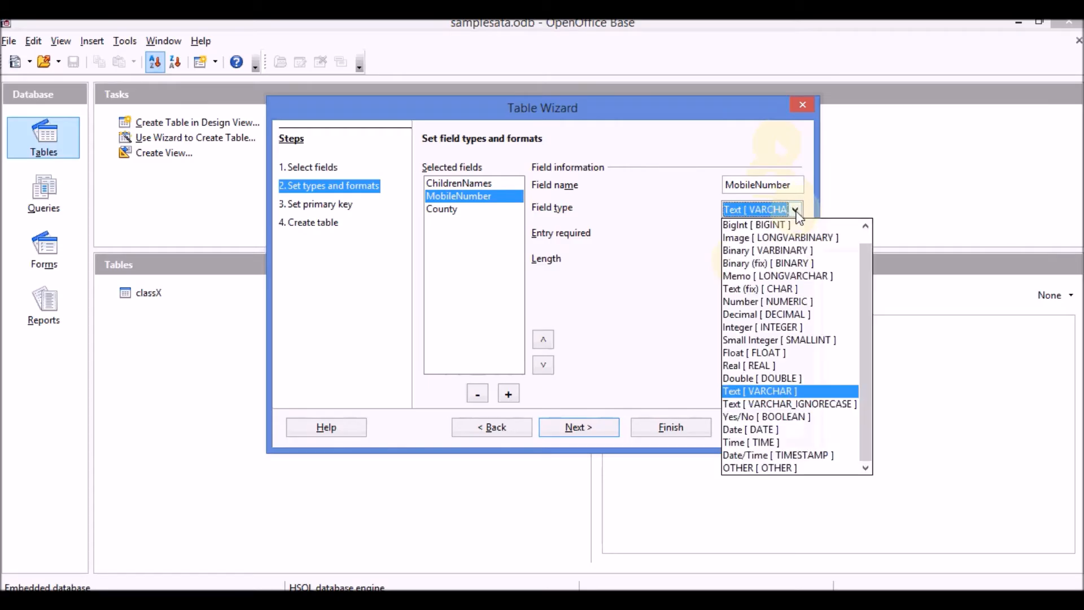
pyautogui.click(784, 302)
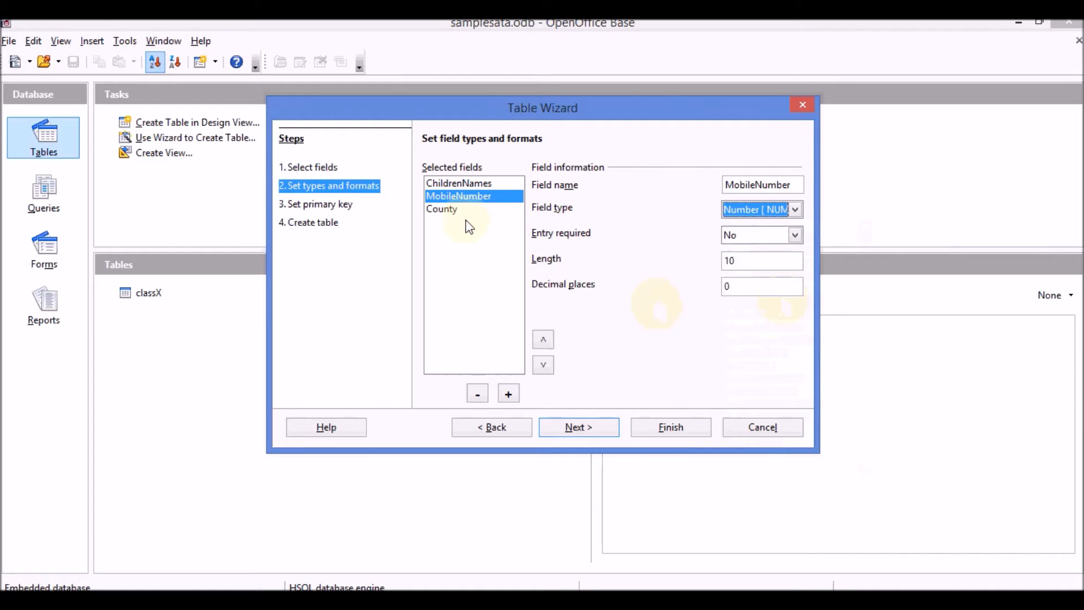
pyautogui.click(443, 211)
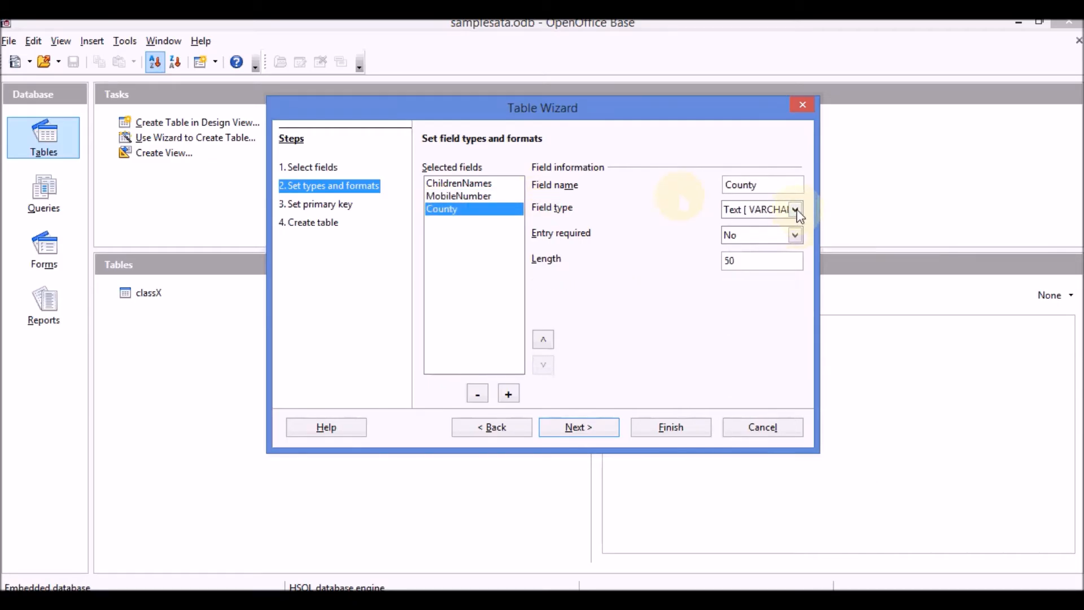
pyautogui.click(333, 204)
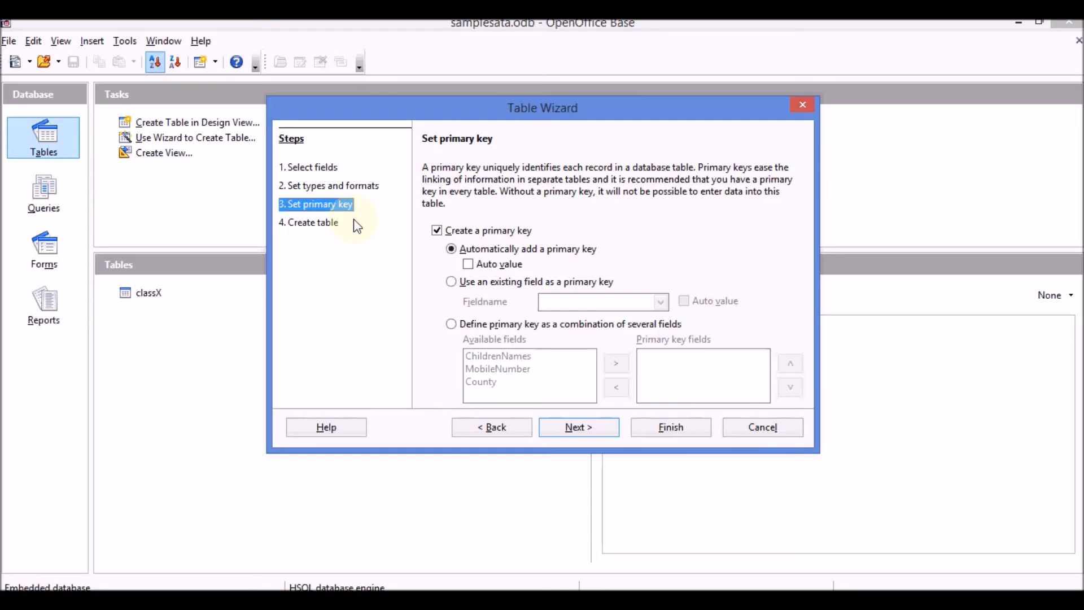
# - Enable Auto value for the automatically added primary key and continue
pyautogui.click(468, 264)
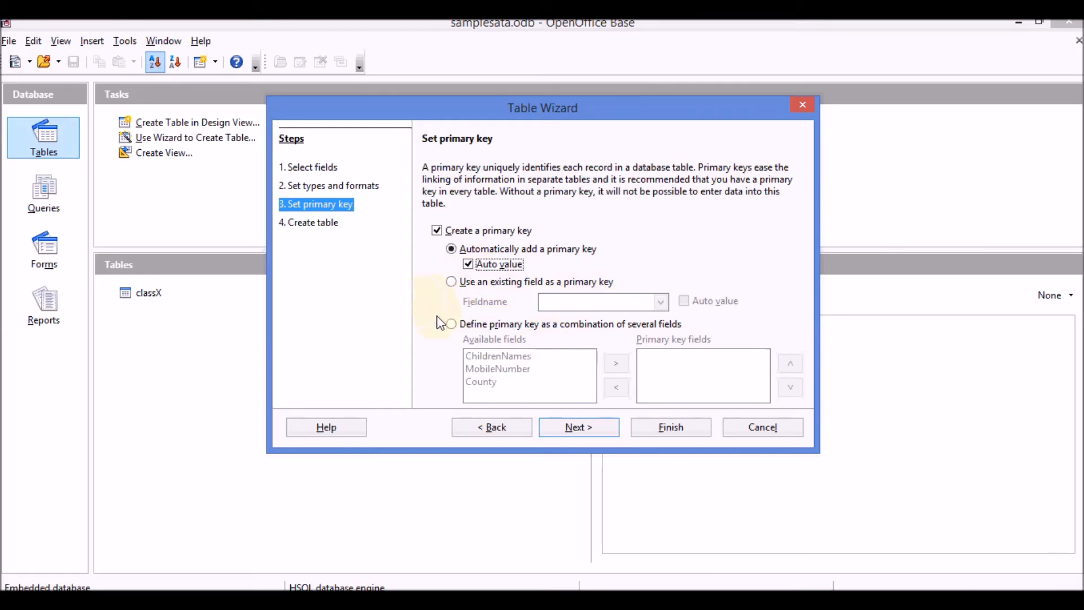
pyautogui.click(578, 429)
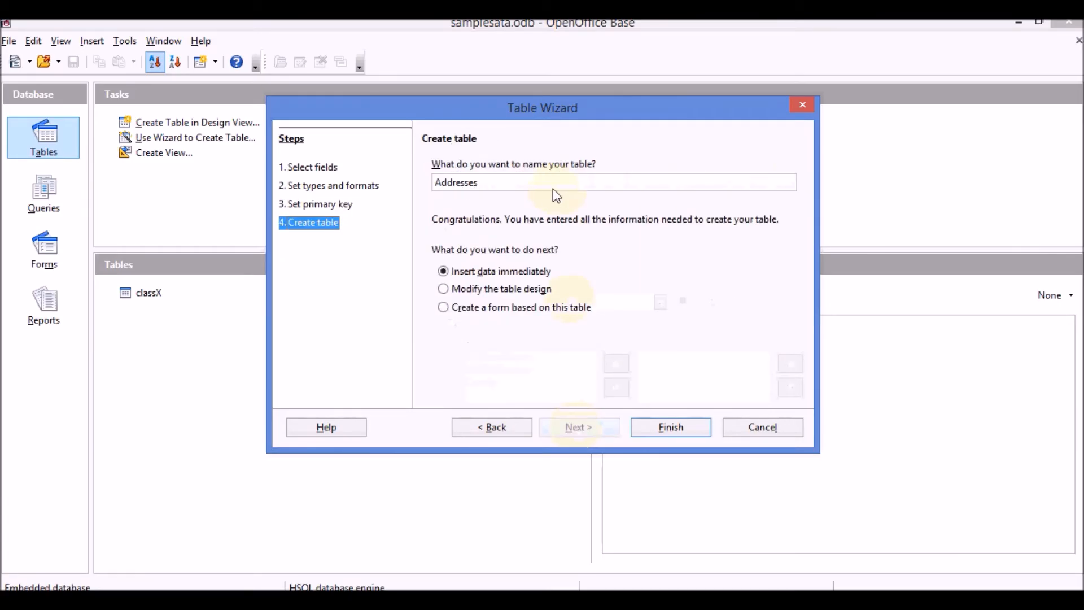
# - Rename the table from Addresses to data1 and create it for immediate data entry
pyautogui.click(489, 183)
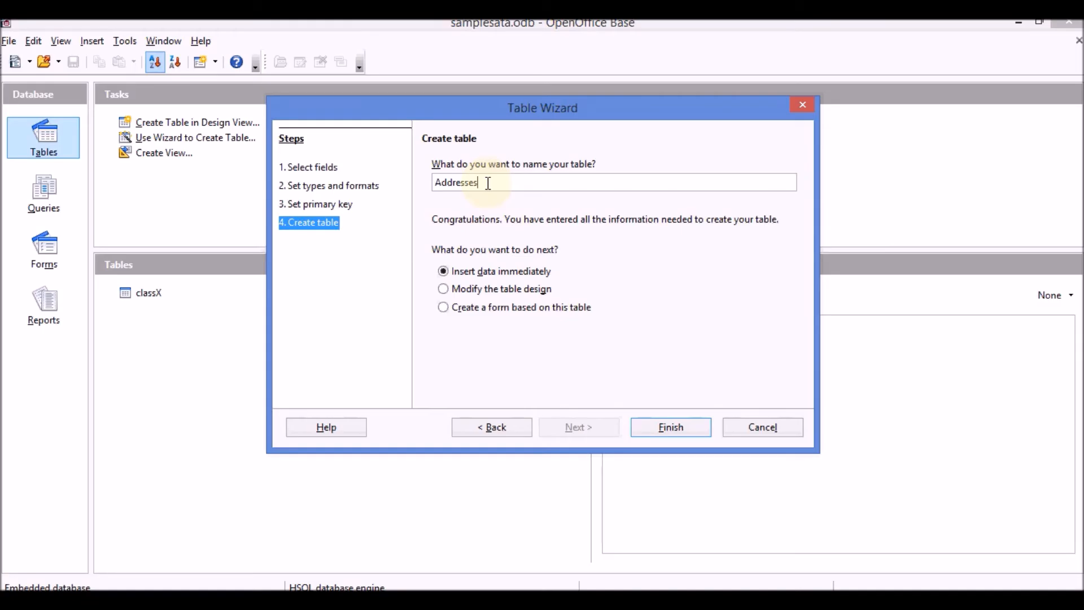
pyautogui.press('BackSpace')
pyautogui.press('BackSpace')
pyautogui.press('BackSpace')
pyautogui.press('BackSpace')
pyautogui.press('BackSpace')
pyautogui.press('BackSpace')
pyautogui.press('BackSpace')
pyautogui.press('BackSpace')
pyautogui.press('BackSpace')
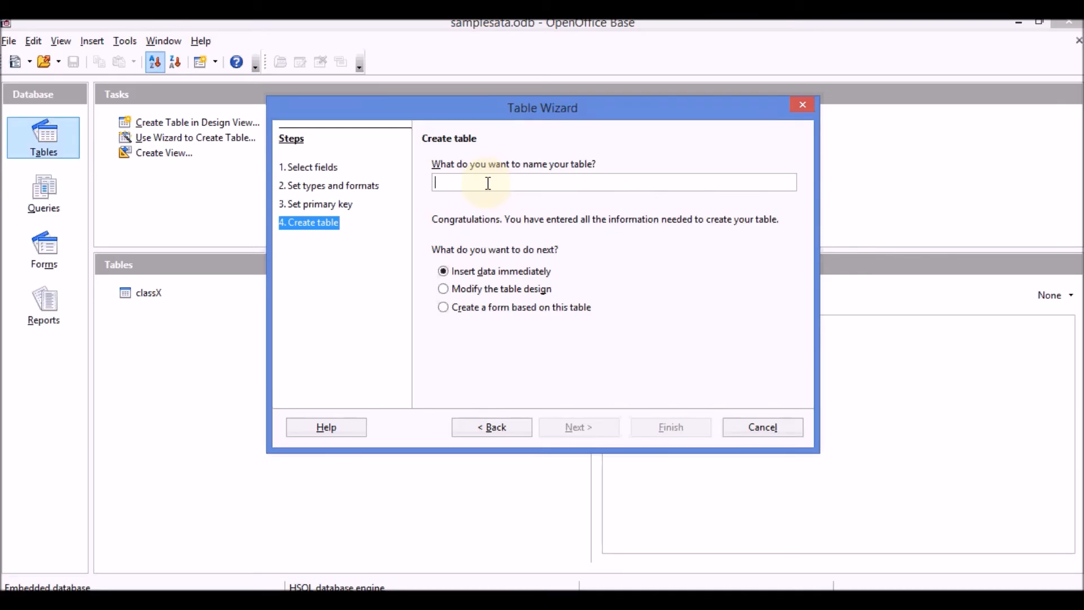
pyautogui.write('data1')
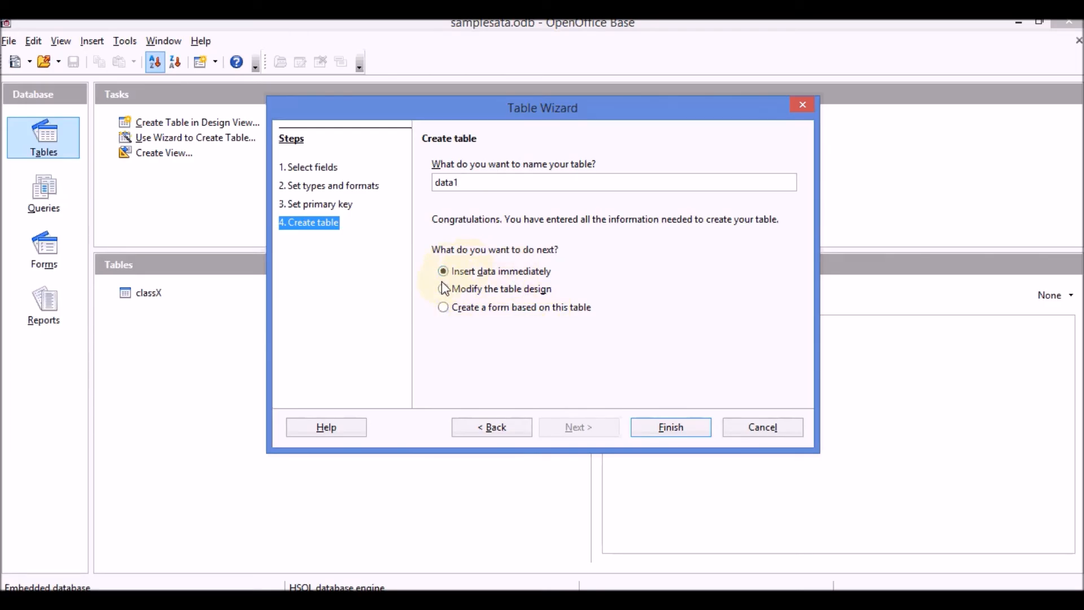
pyautogui.click(672, 427)
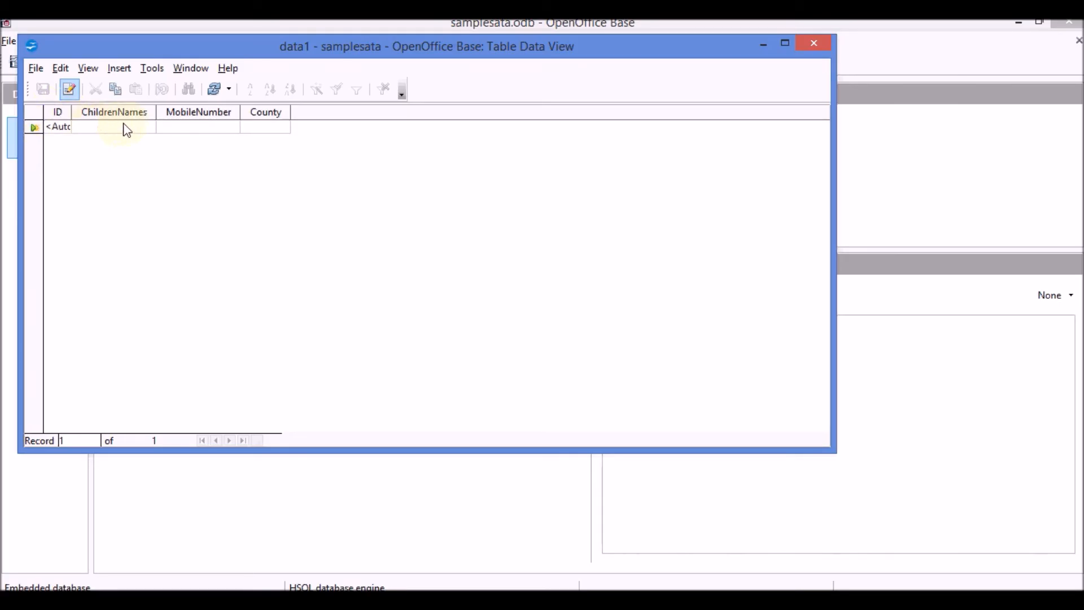
# - Enter the first record: a child's name, a mobile number and county india
pyautogui.click(279, 130)
pyautogui.click(99, 131)
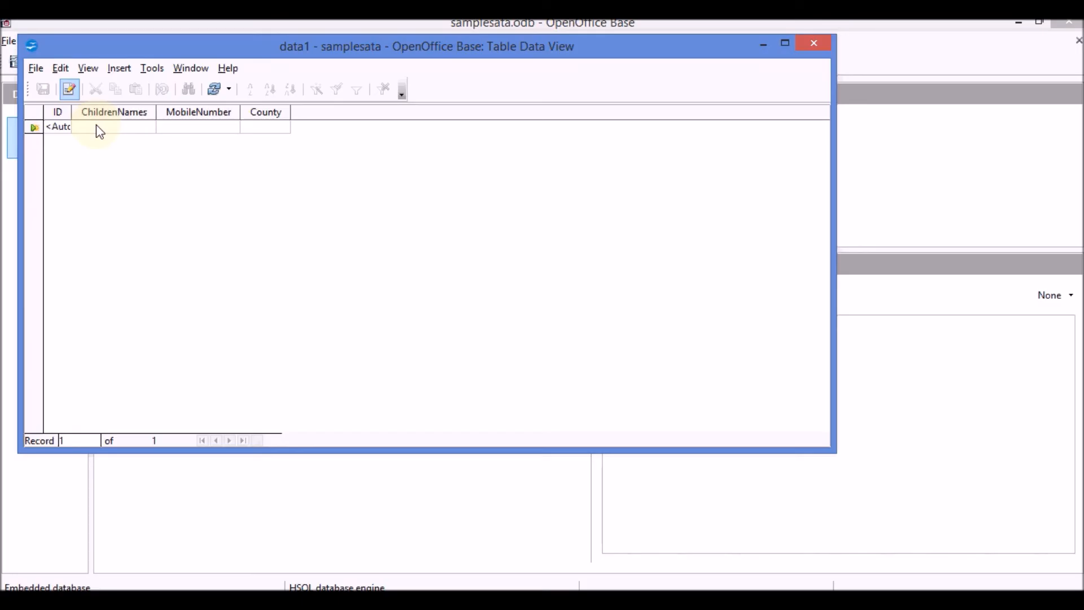
pyautogui.write('Deepali')
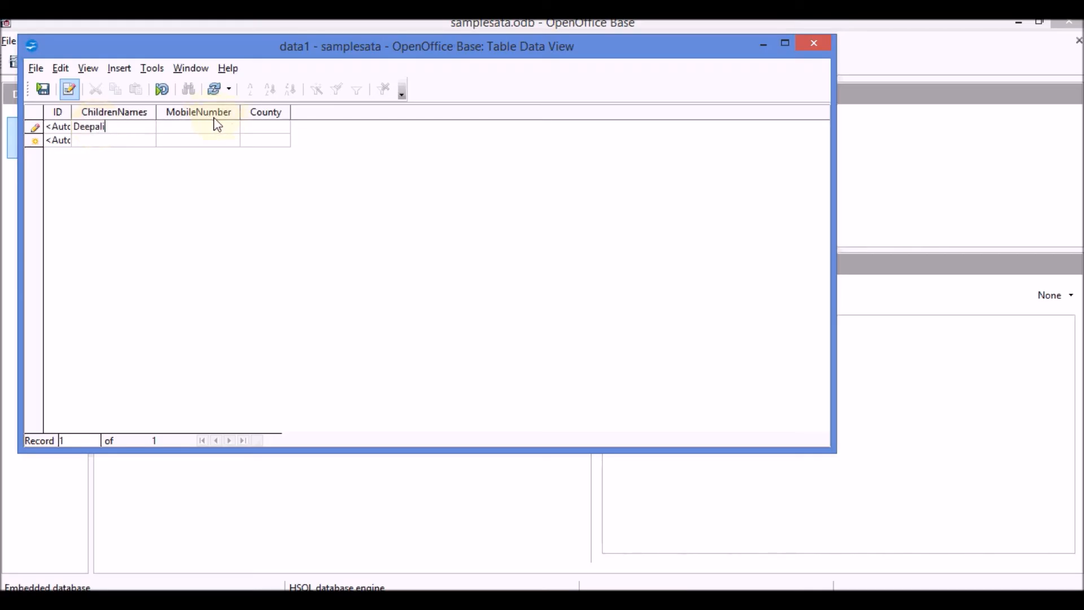
pyautogui.click(215, 131)
pyautogui.click(275, 131)
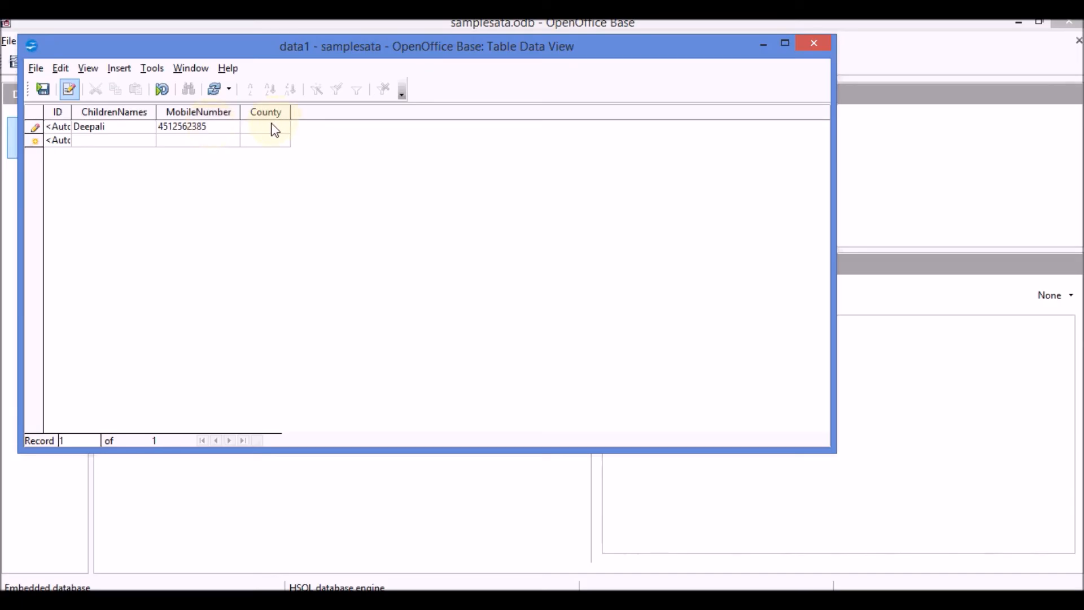
pyautogui.write('india')
pyautogui.click(91, 130)
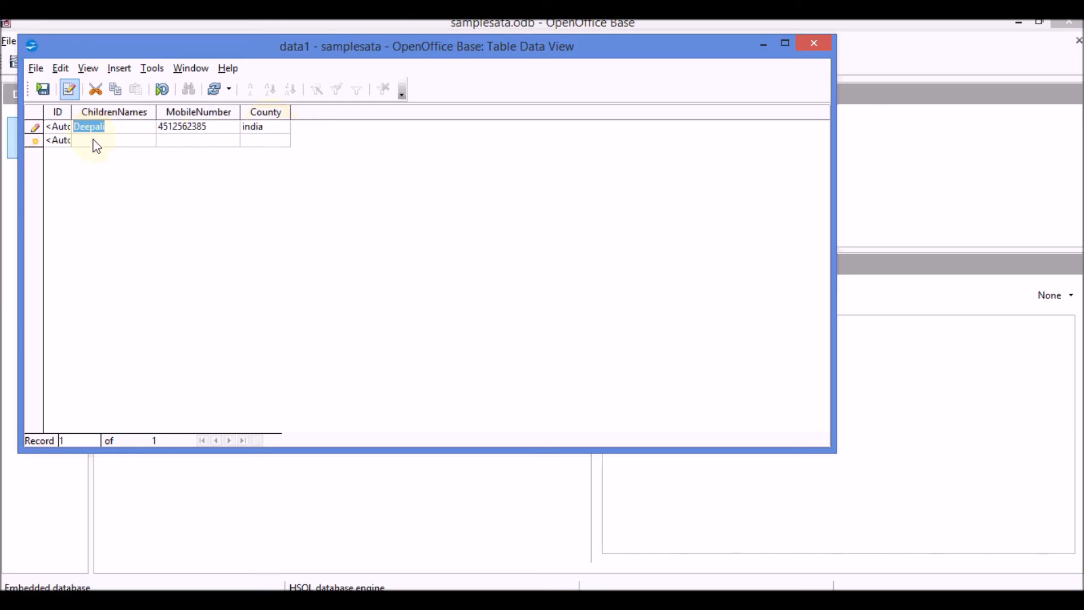
# - Save the first record and enter a second with a child's name, mobile number and county USA
pyautogui.click(94, 141)
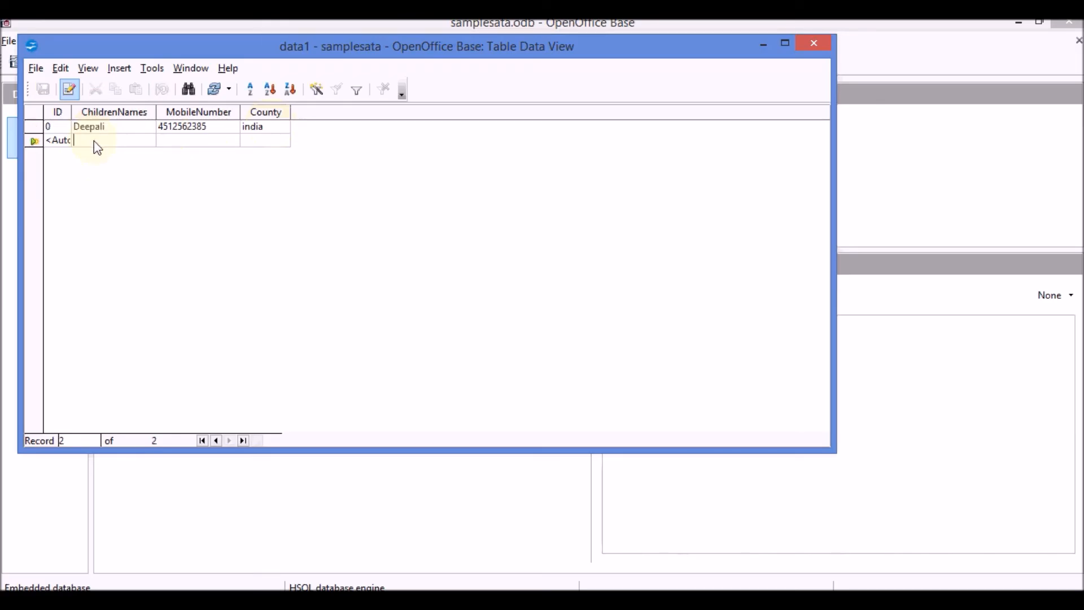
pyautogui.write('gaurav')
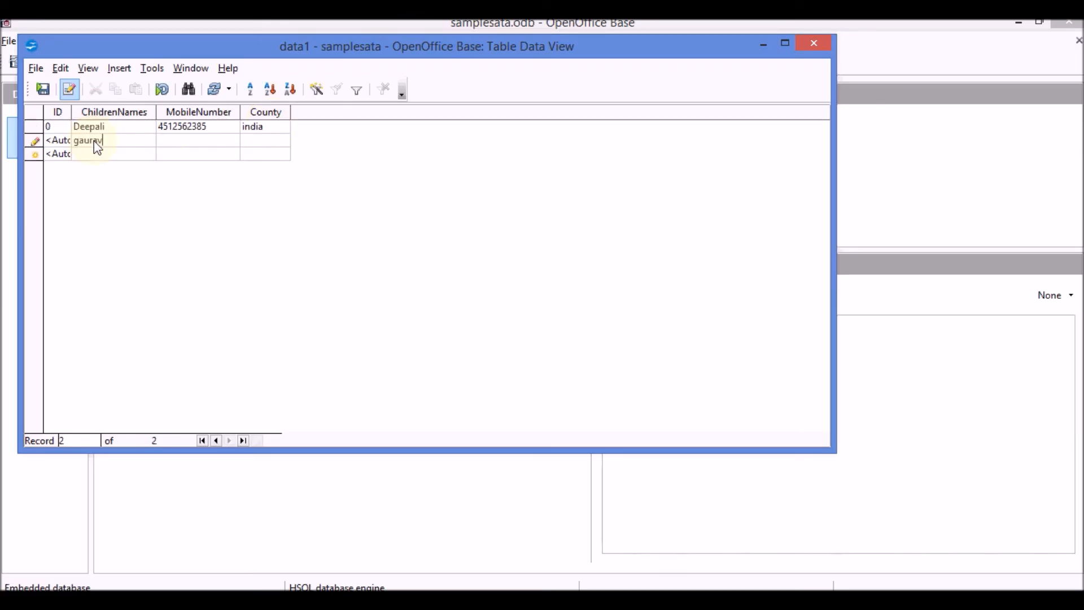
pyautogui.click(179, 136)
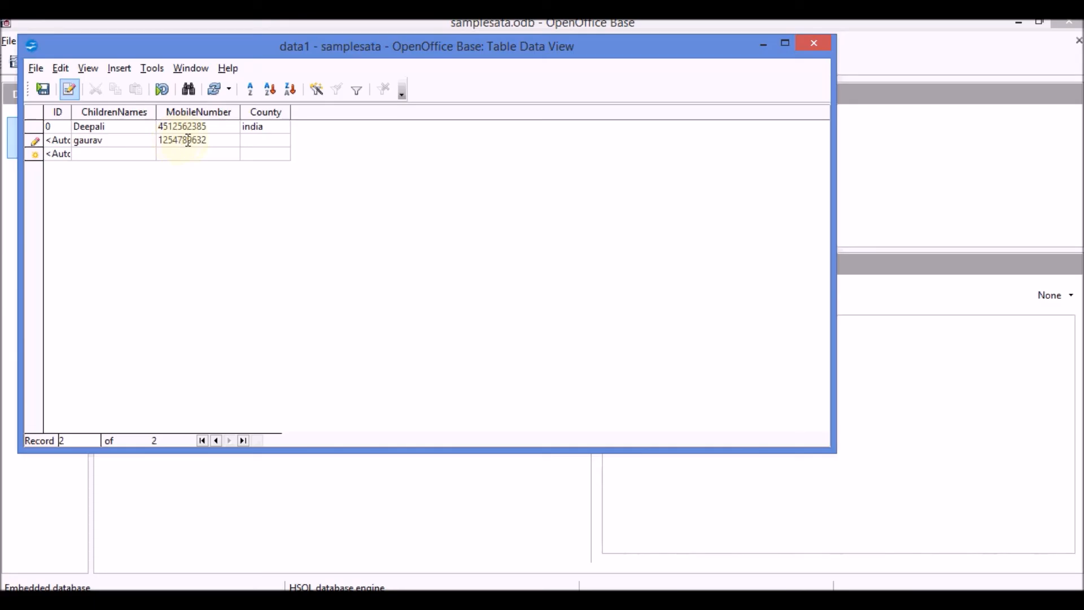
pyautogui.click(259, 141)
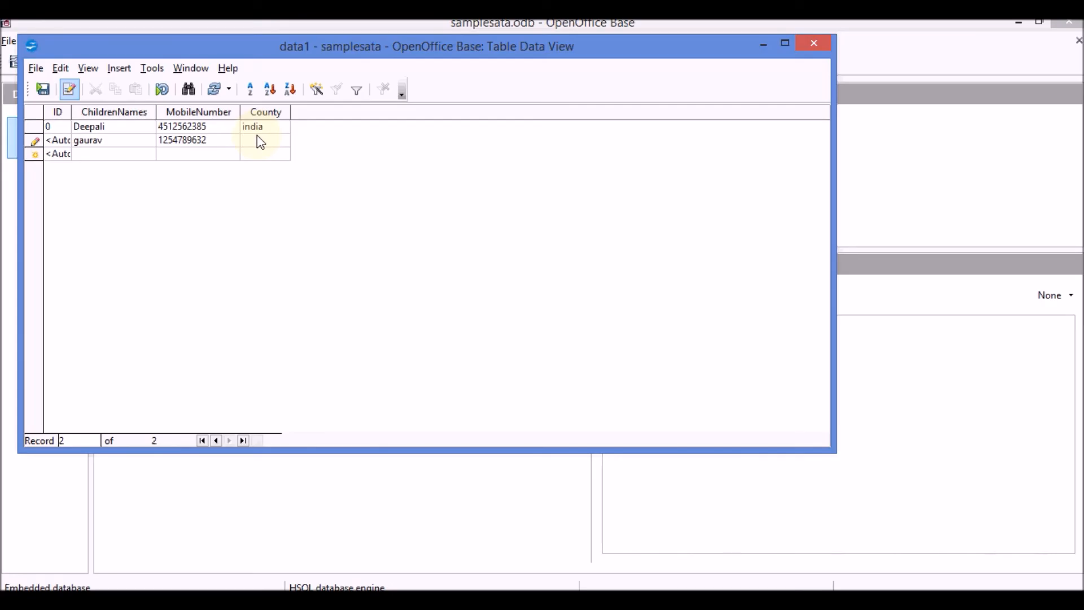
pyautogui.write('USA')
# - Add and save a third record with county USA, then close and reopen data1
pyautogui.click(93, 157)
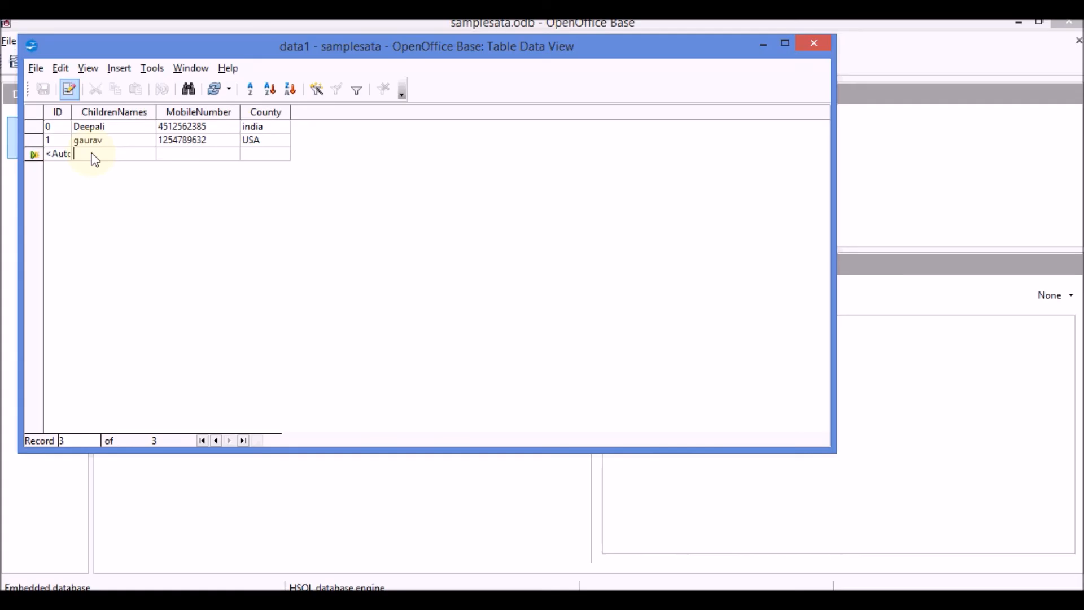
pyautogui.write('Swati')
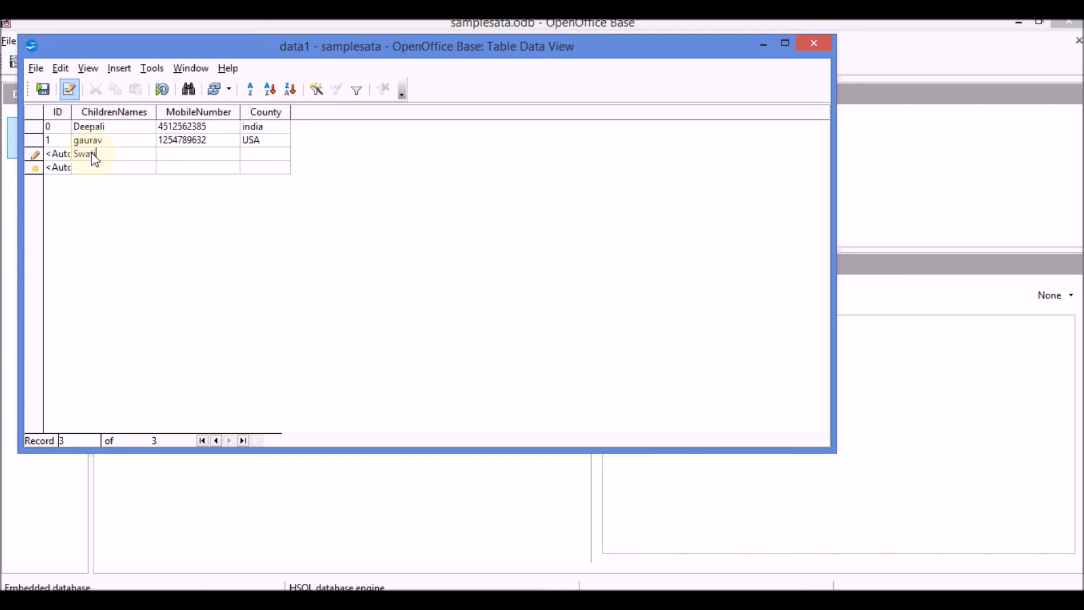
pyautogui.moveTo(174, 150); pyautogui.dragTo(165, 154)
pyautogui.write('USA')
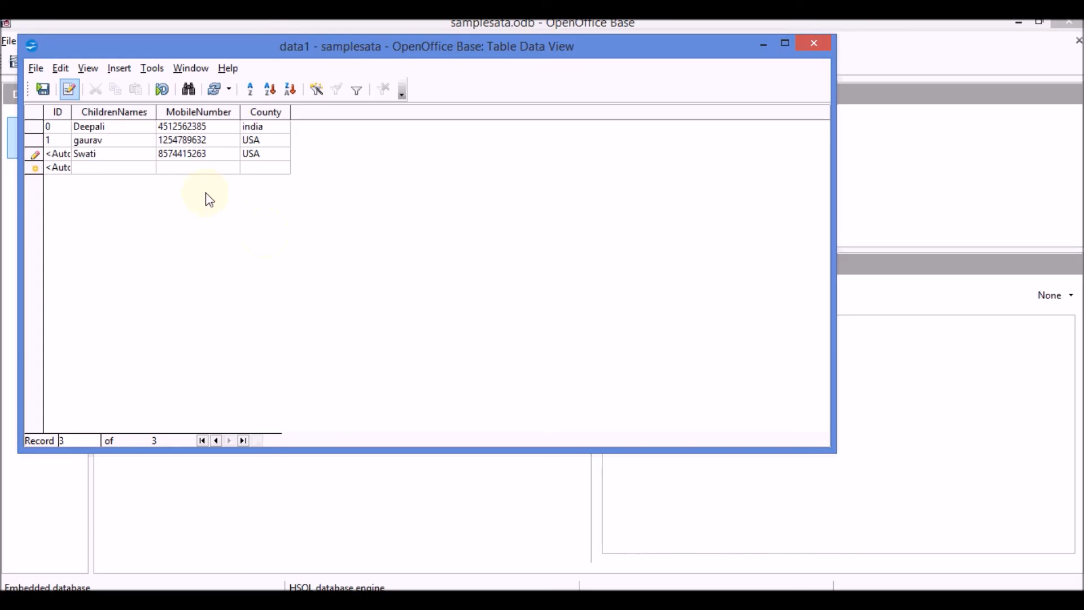
pyautogui.click(44, 92)
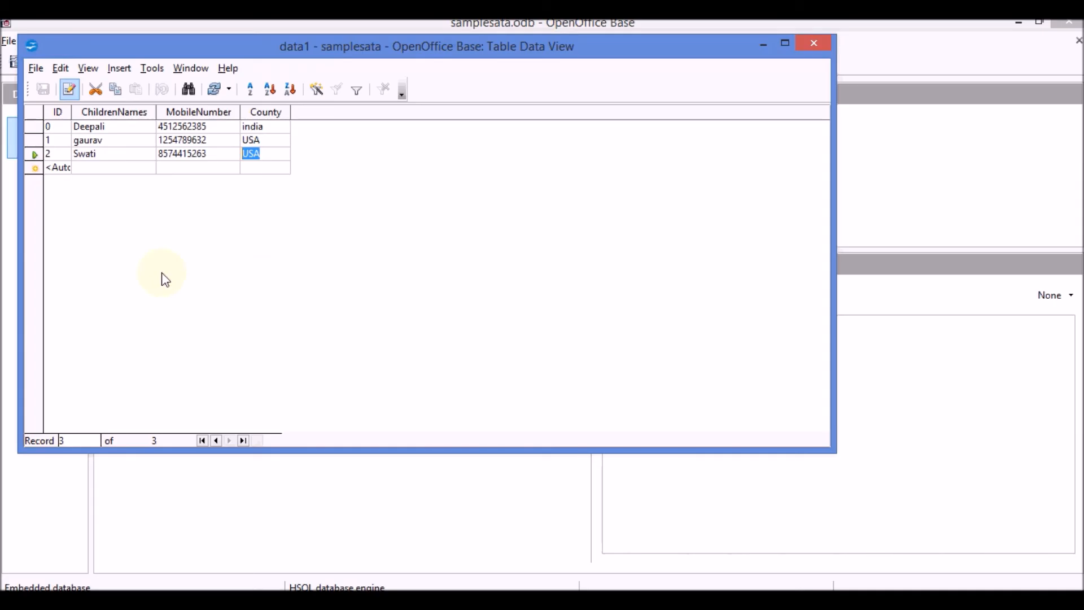
pyautogui.hotkey('ctrl', 'w')
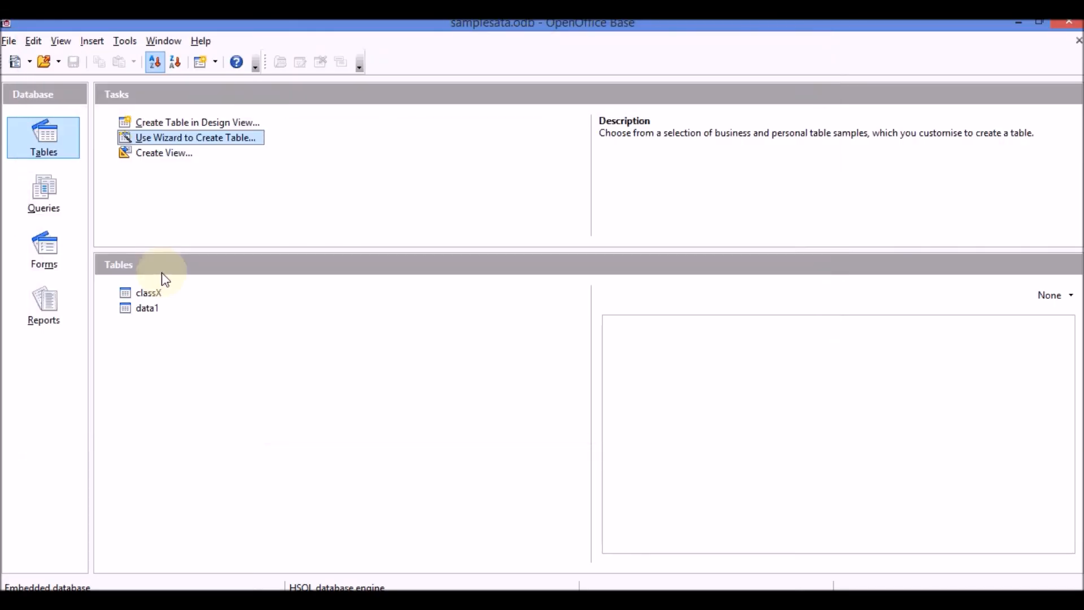
pyautogui.doubleClick(141, 308)
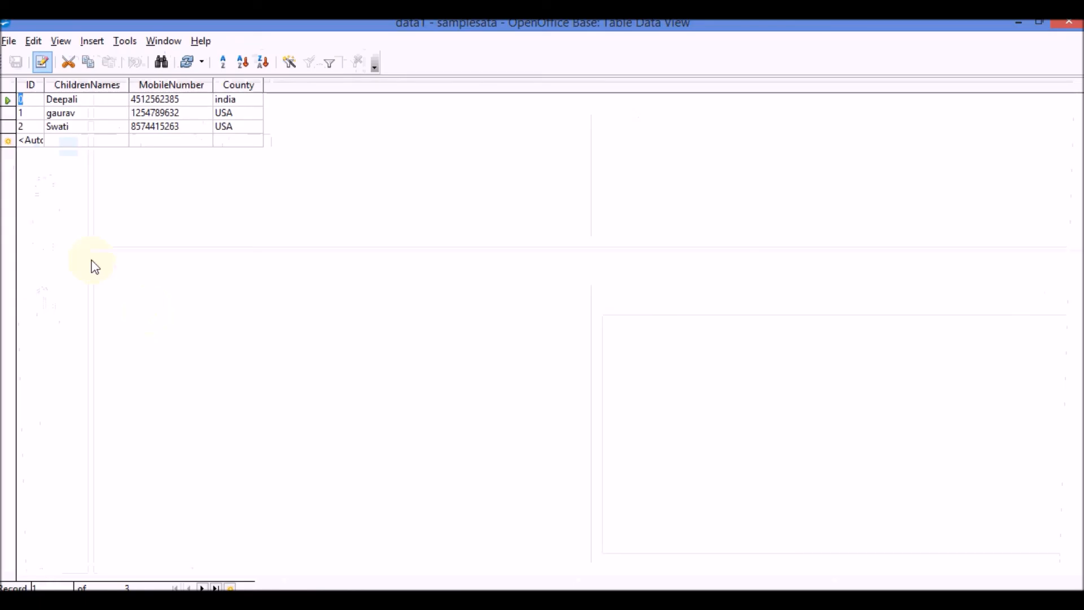